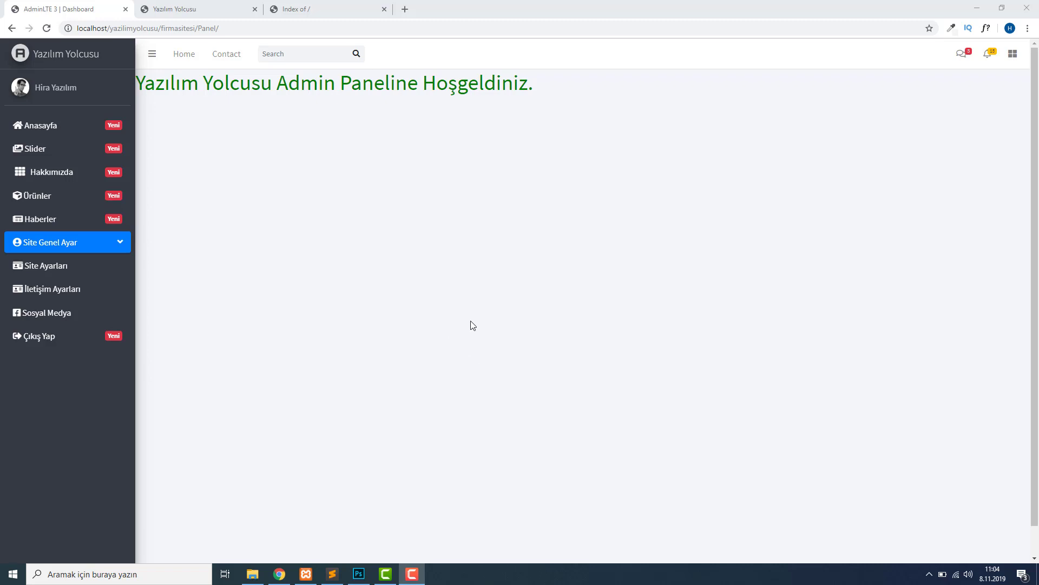
# Switch from the AdminLTE dashboard to the localhost 'Index of /' directory listing tab.
pyautogui.click(305, 15)
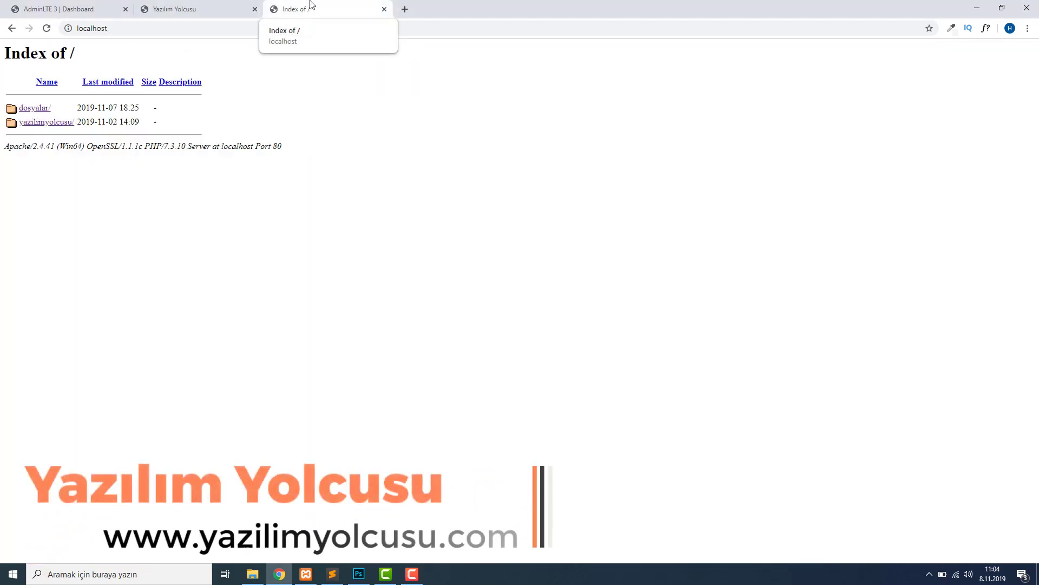
# Load localhost/phpmyadmin/ in Chrome's address bar to reach the phpMyAdmin home page.
pyautogui.click(107, 28)
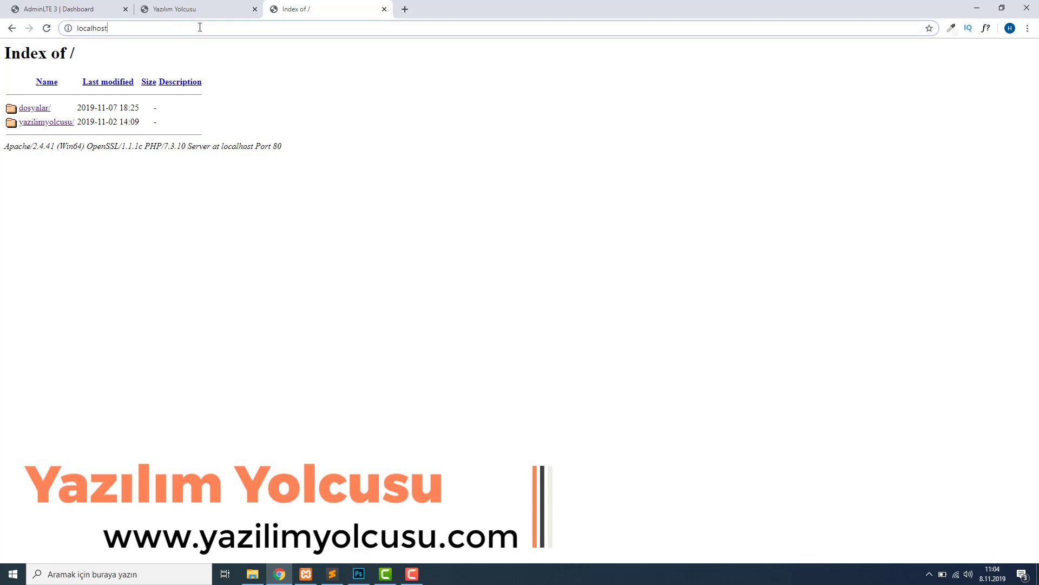
pyautogui.press('Return')
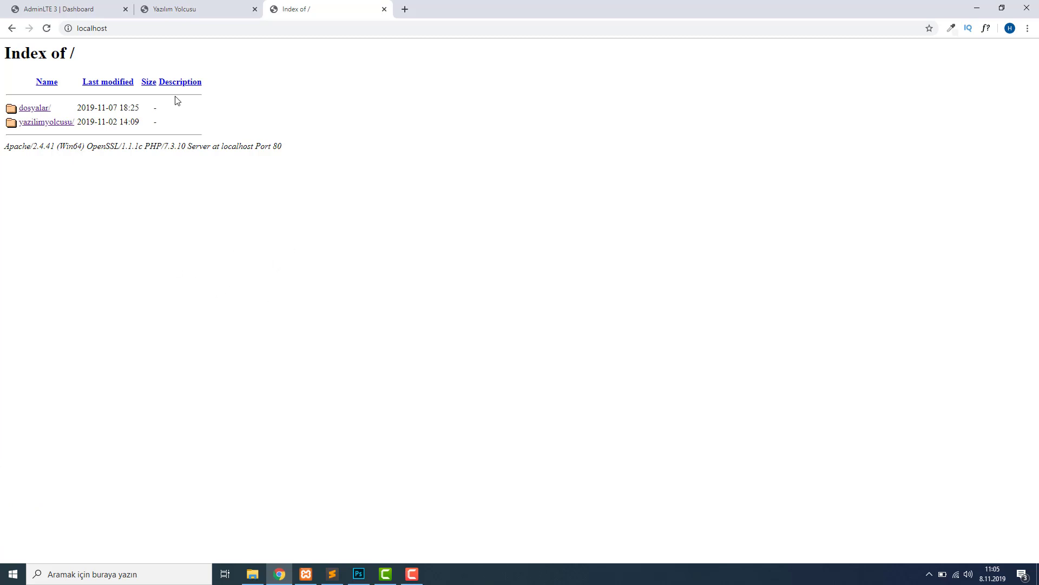
pyautogui.click(209, 28)
pyautogui.click(210, 28)
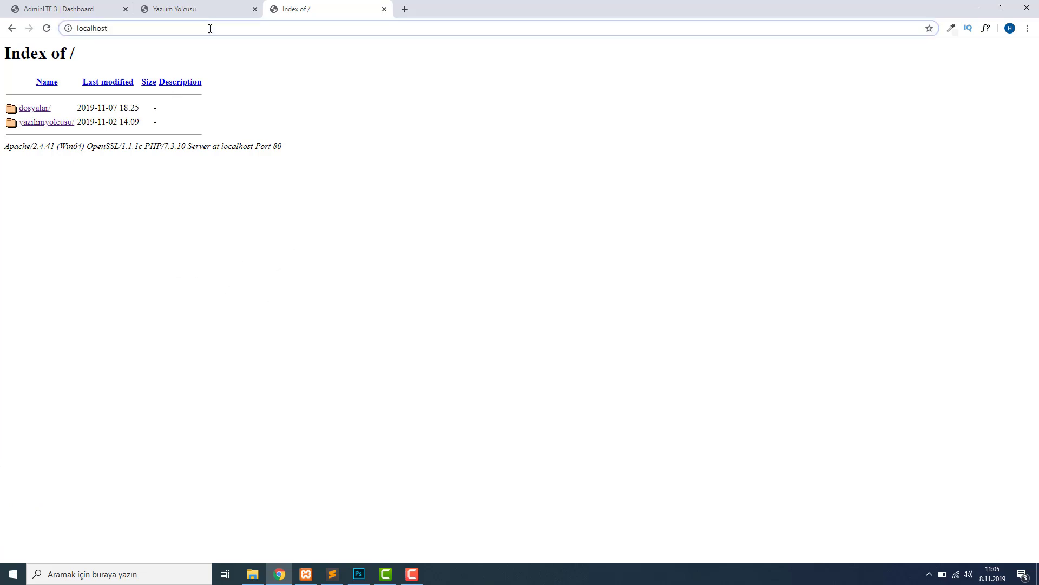
pyautogui.write('/')
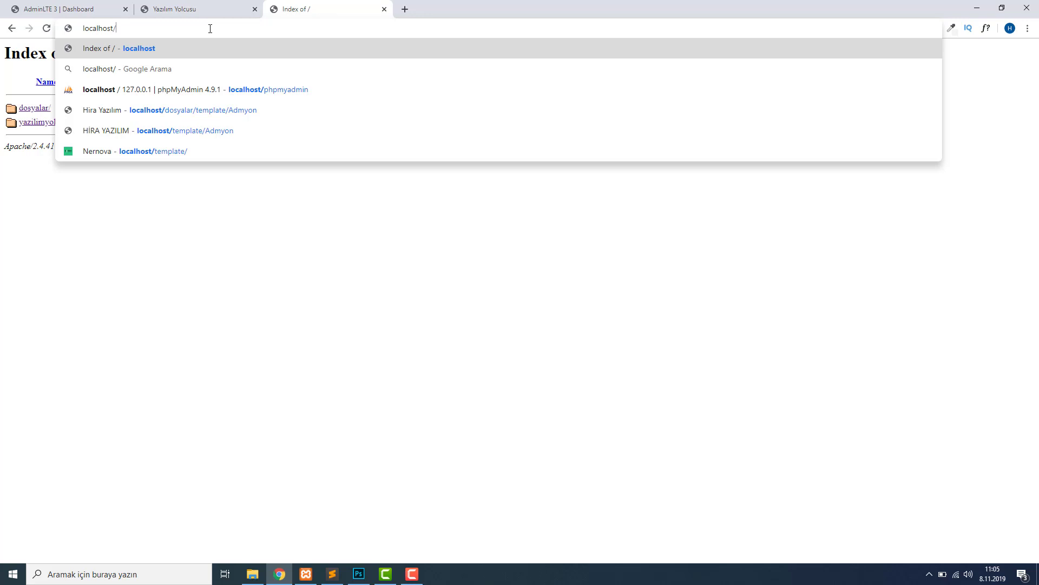
pyautogui.write('phpmya')
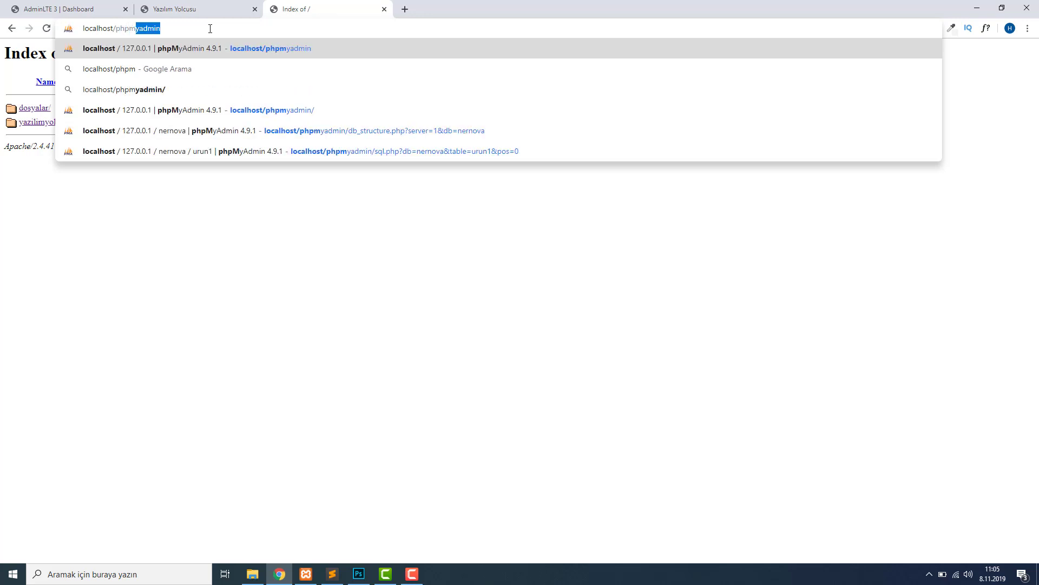
pyautogui.write('dmin/')
pyautogui.press('Return')
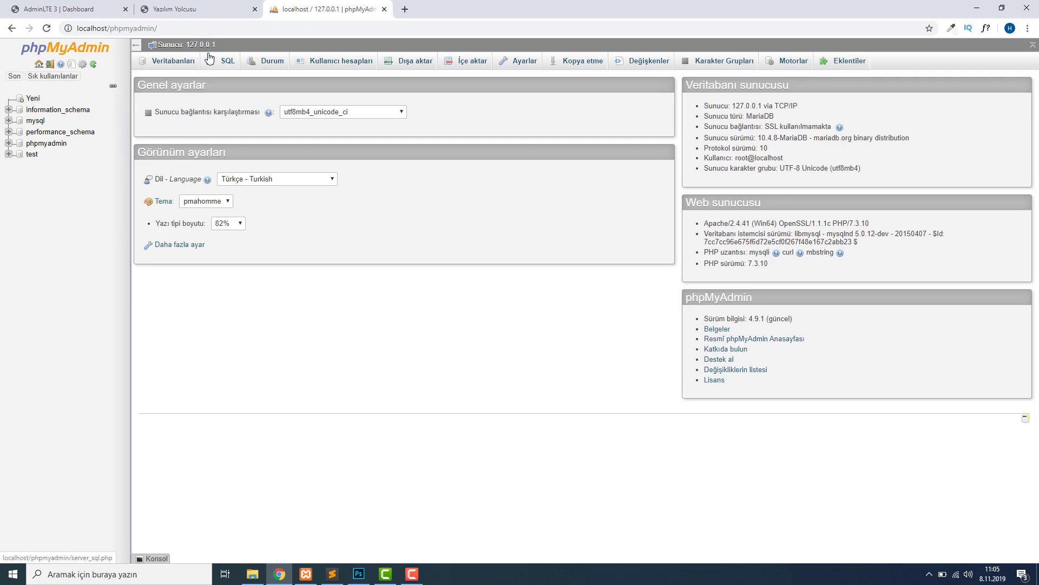
# Tour the SQL, user accounts, export, import, settings, replication and variables pages, ending on Veritabanları.
pyautogui.click(165, 61)
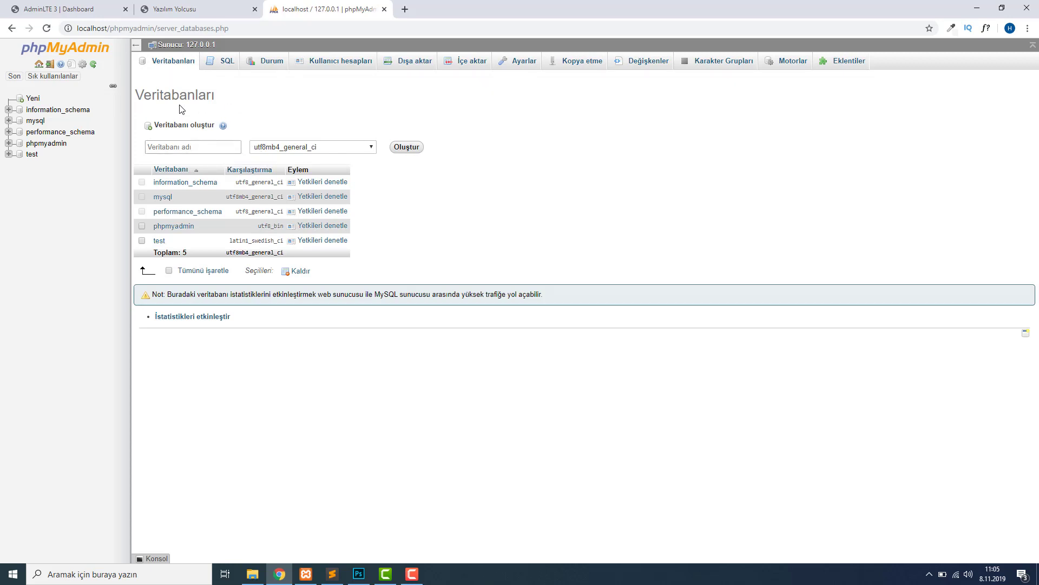
pyautogui.click(222, 62)
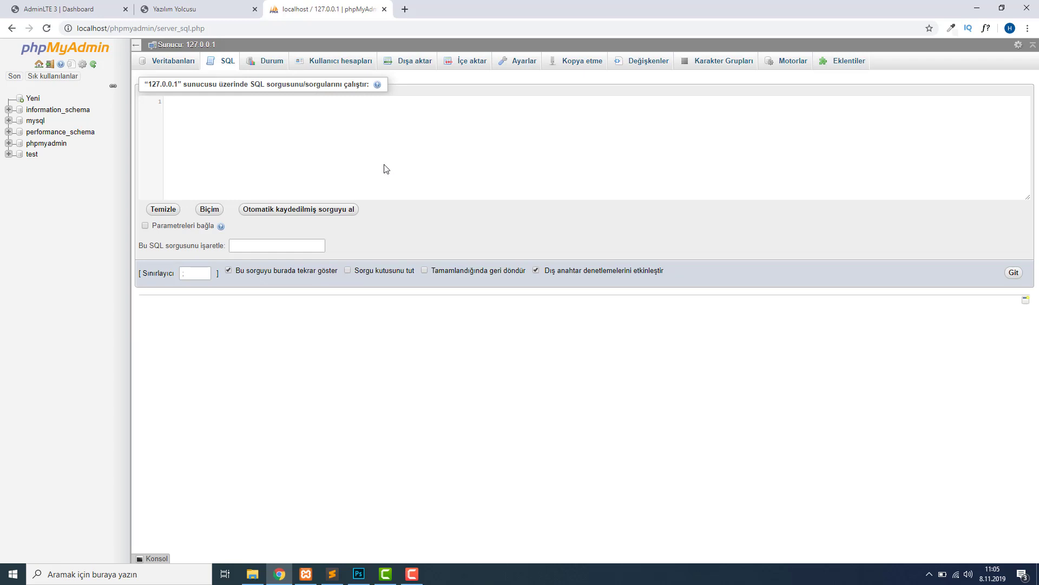
pyautogui.click(338, 68)
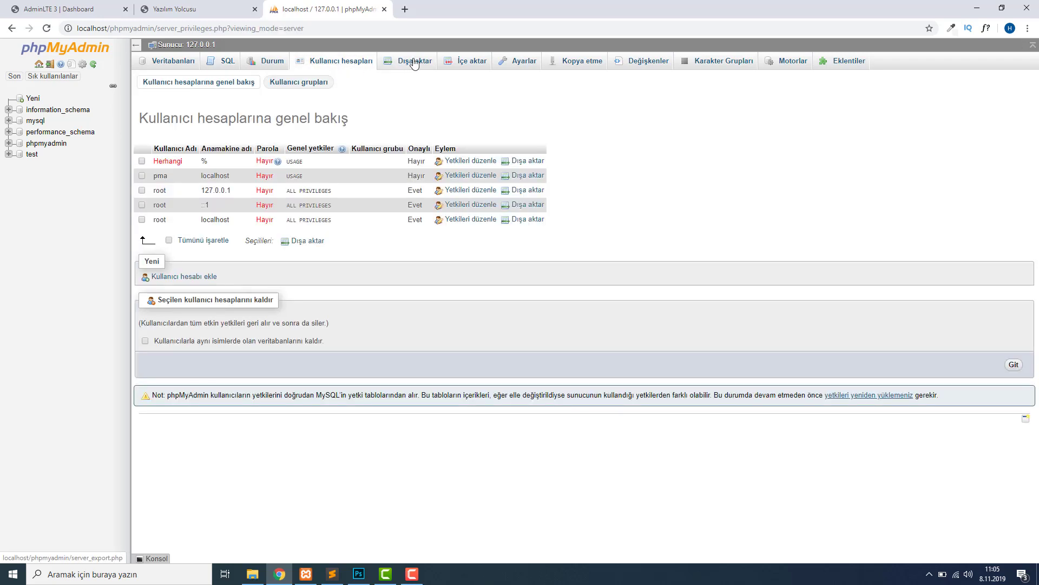
pyautogui.click(415, 62)
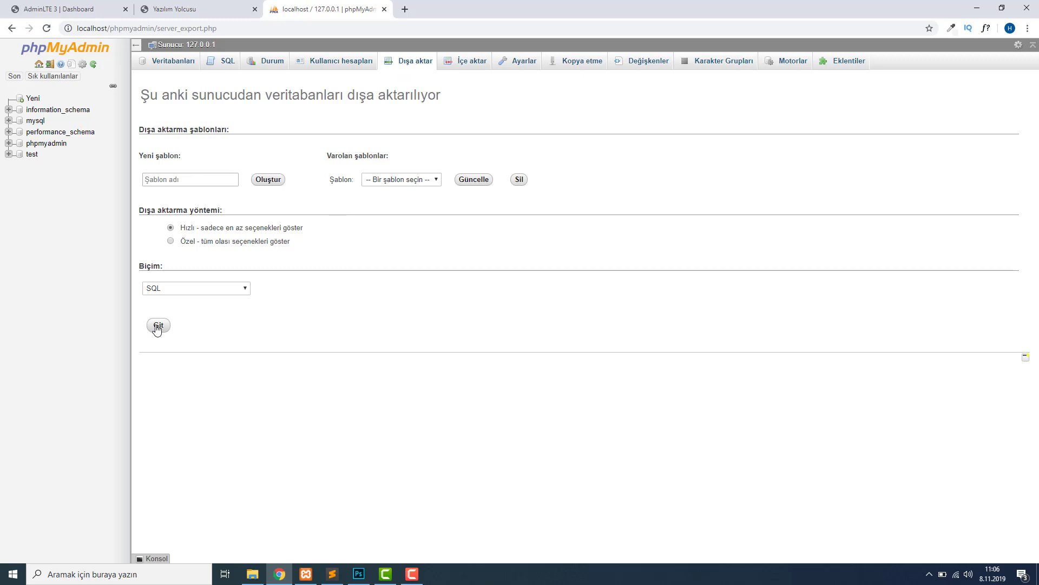
pyautogui.click(449, 63)
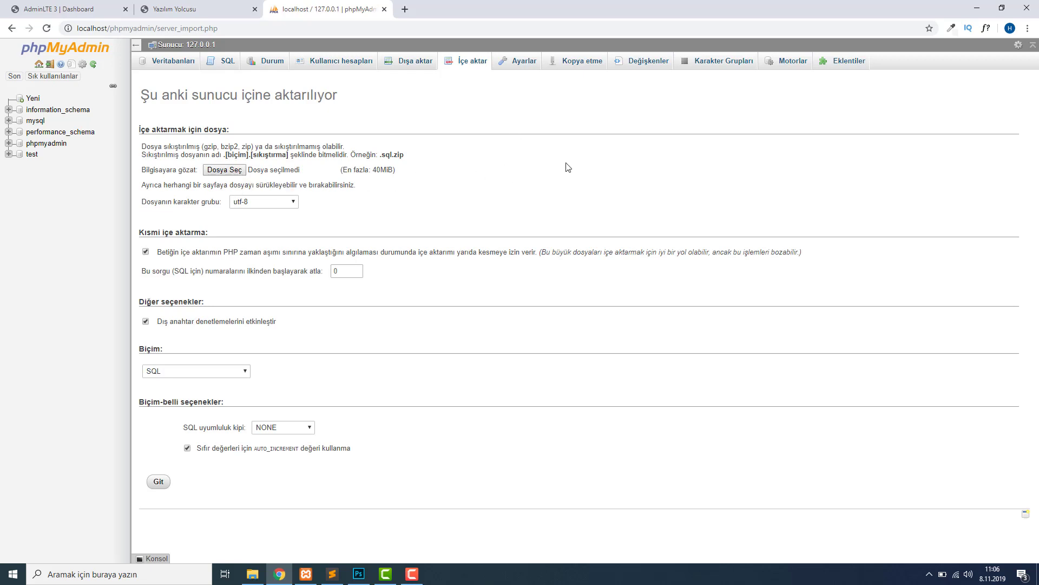
pyautogui.click(517, 66)
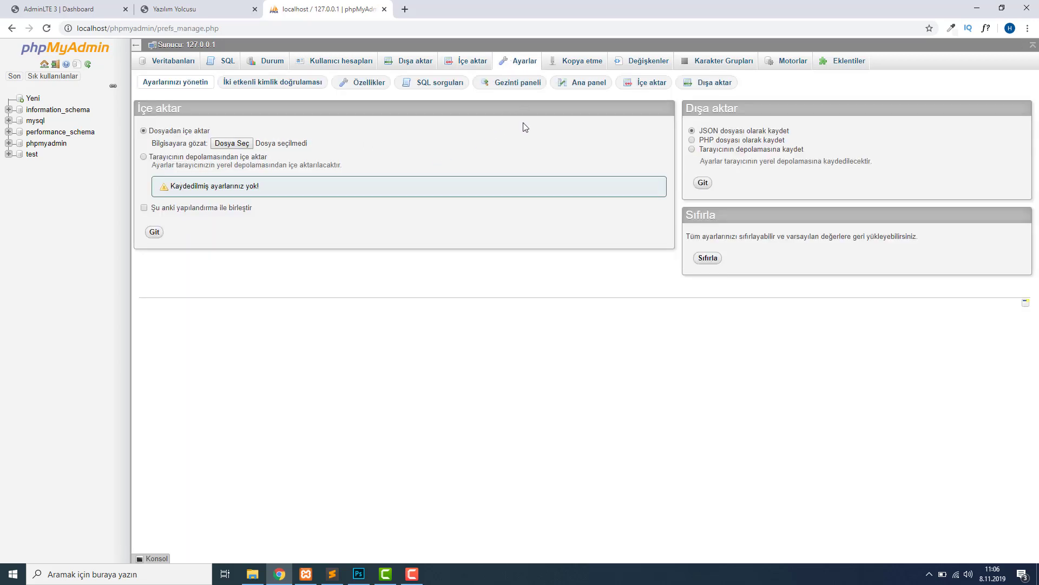
pyautogui.click(568, 68)
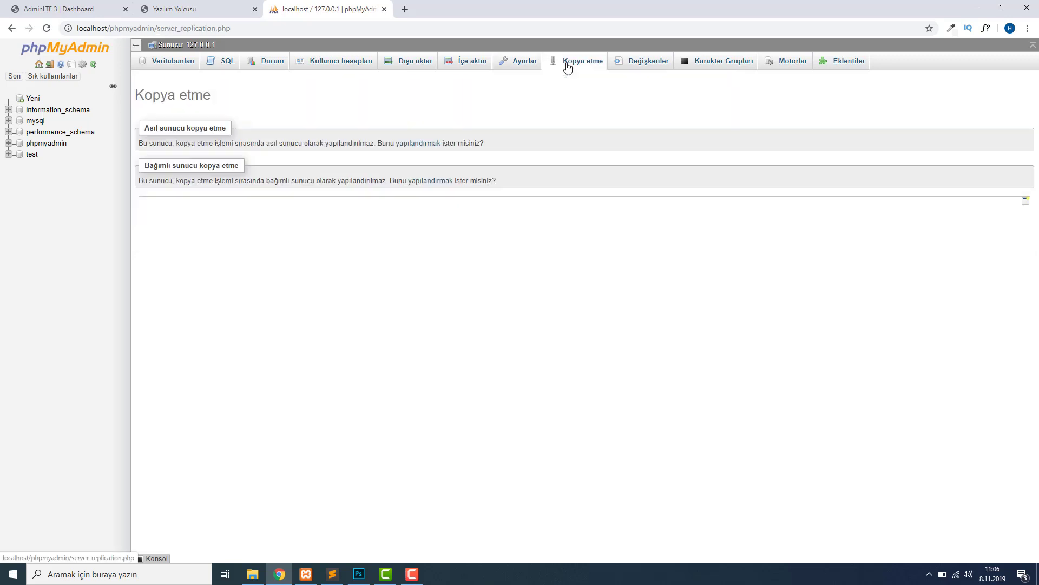
pyautogui.click(652, 63)
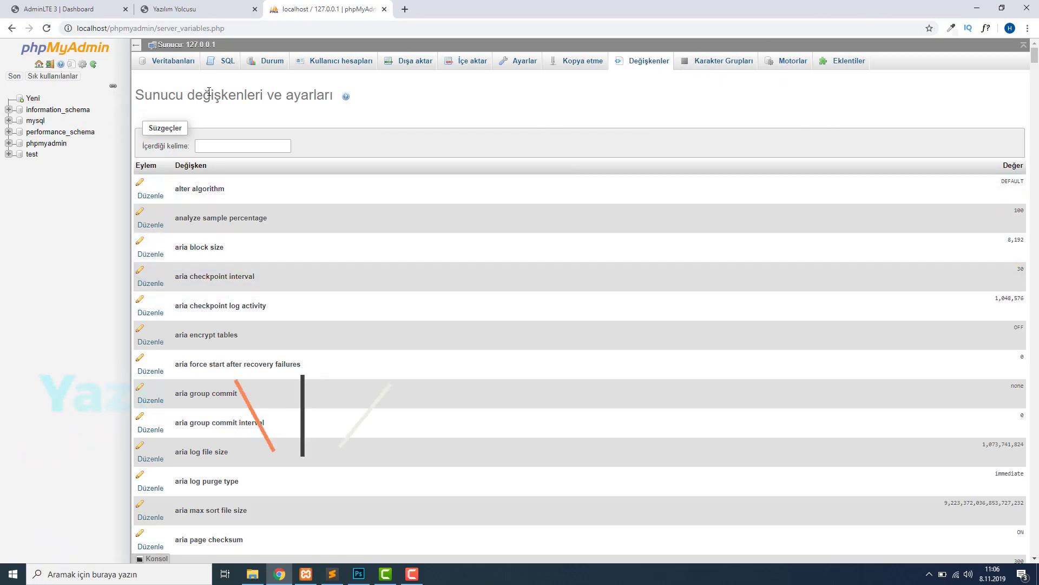
pyautogui.click(173, 61)
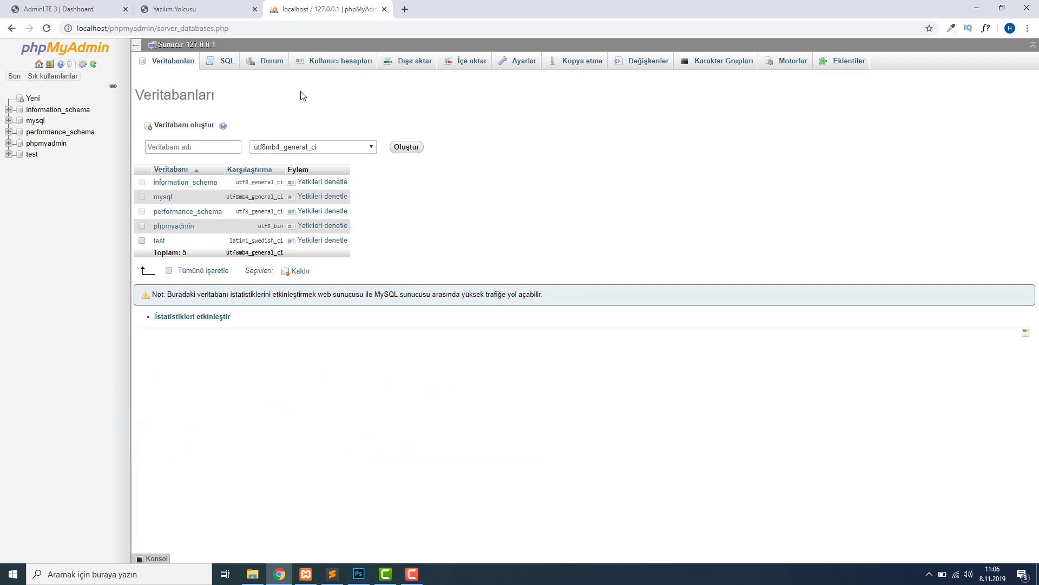
# Enter database name yazilimyolcusu, pick the utf8_turkish_ci collation, and create it.
pyautogui.click(194, 147)
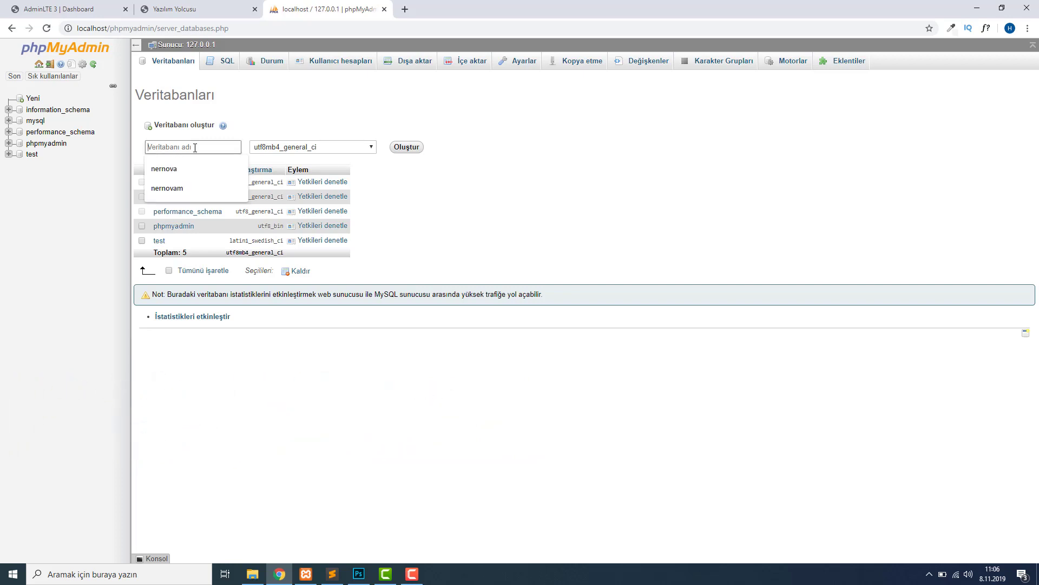
pyautogui.write('y')
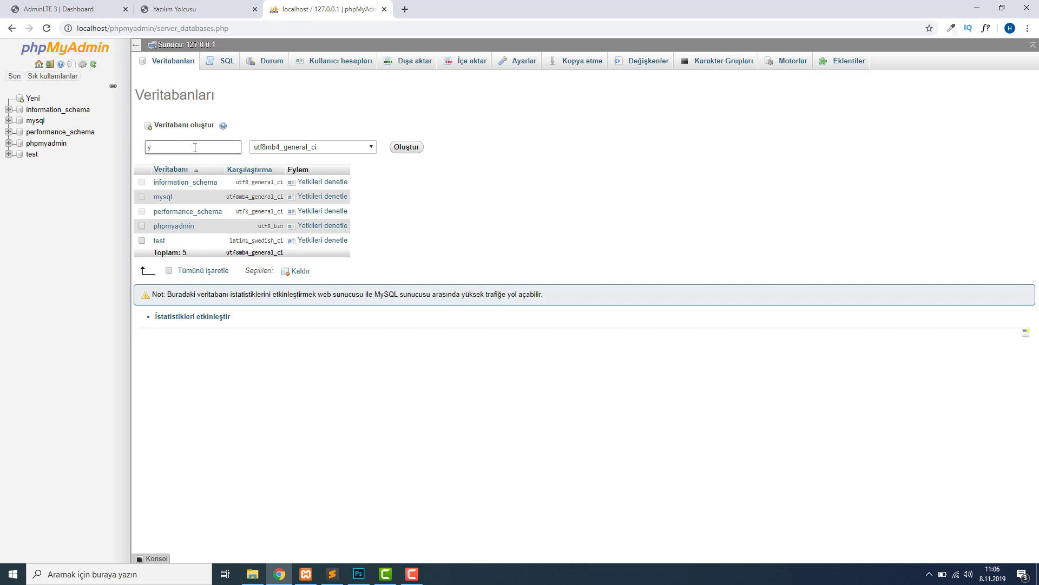
pyautogui.write('azilimyolcusu')
pyautogui.click(311, 148)
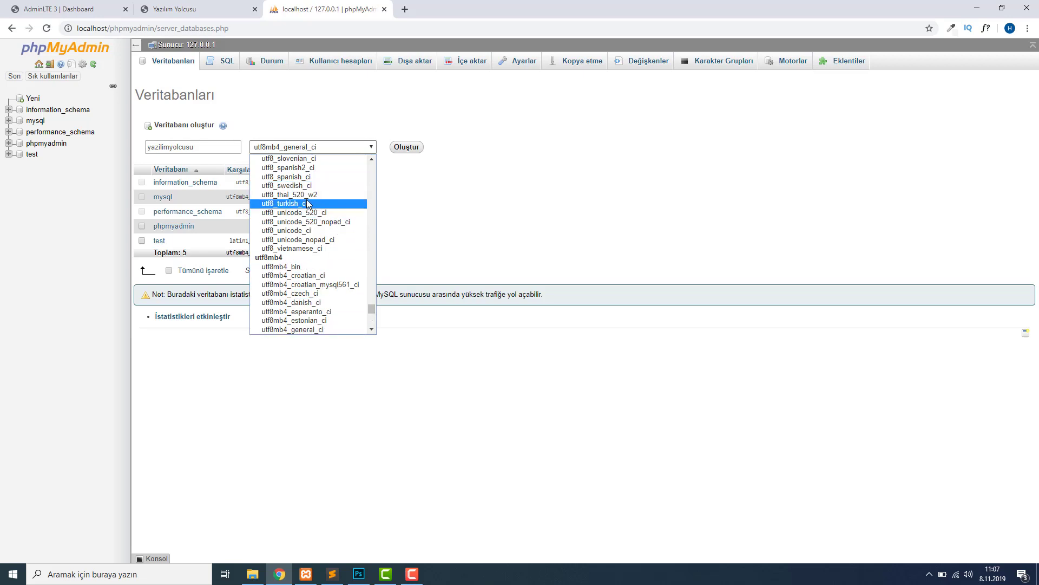
pyautogui.moveTo(371, 310); pyautogui.dragTo(366, 162)
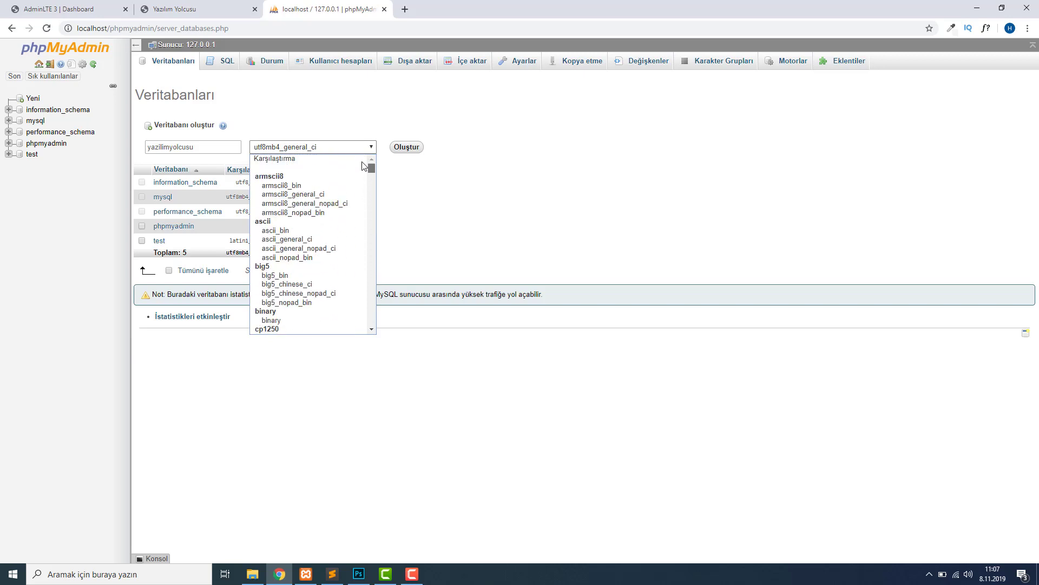
pyautogui.moveTo(375, 167); pyautogui.dragTo(364, 214)
pyautogui.click(491, 208)
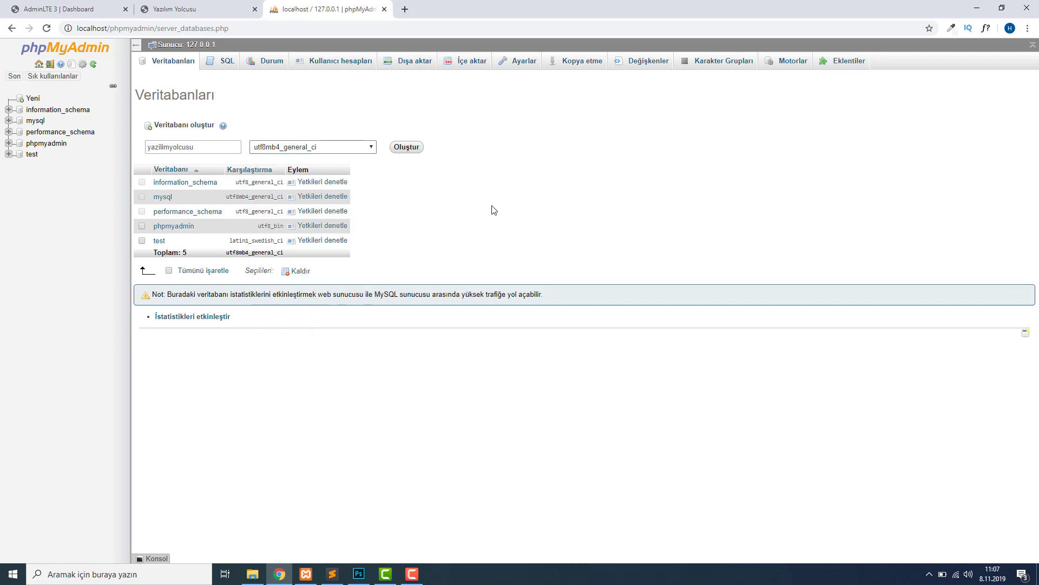
pyautogui.click(375, 147)
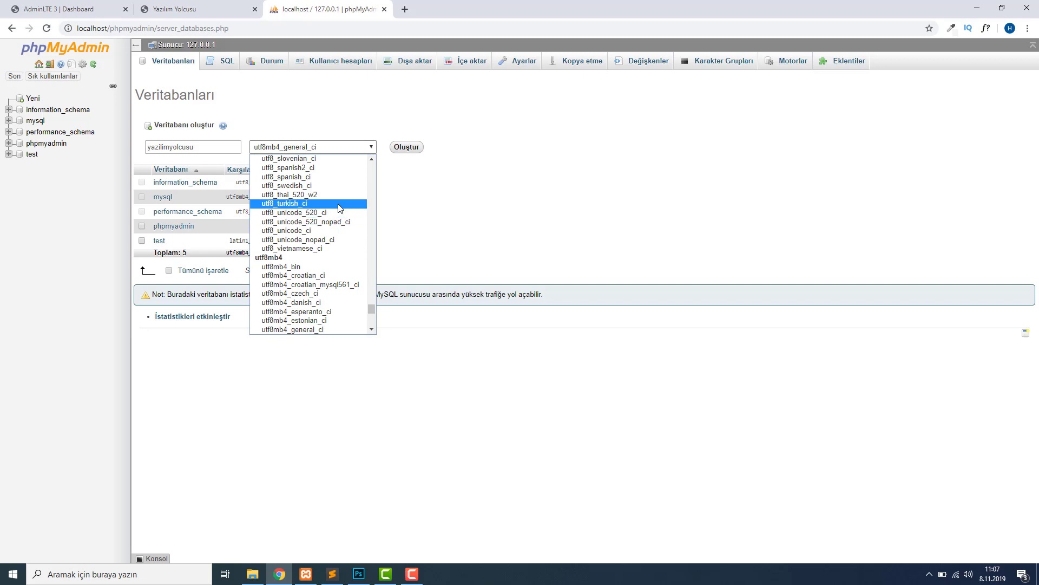
pyautogui.click(362, 203)
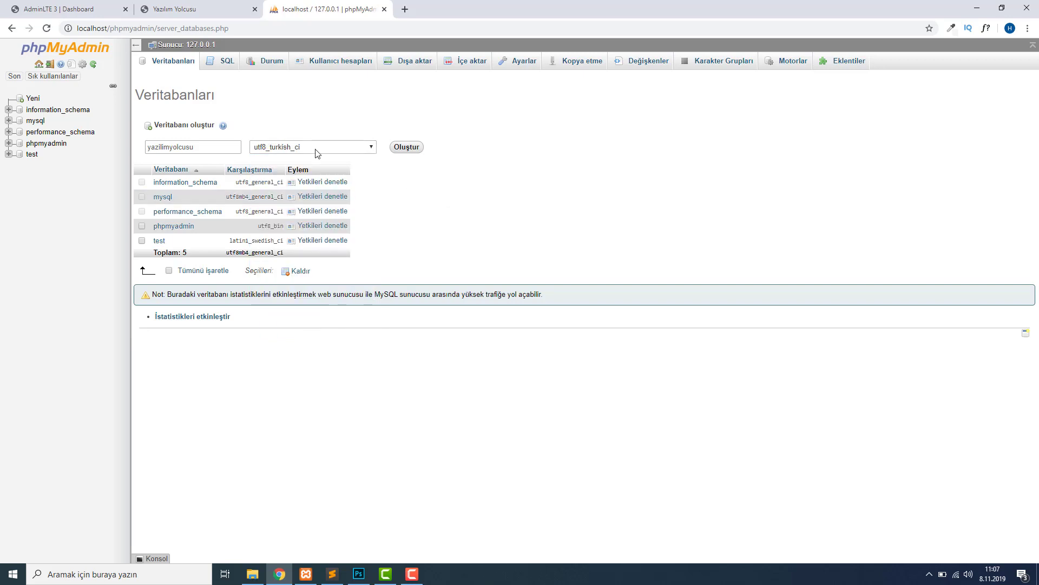
pyautogui.click(407, 147)
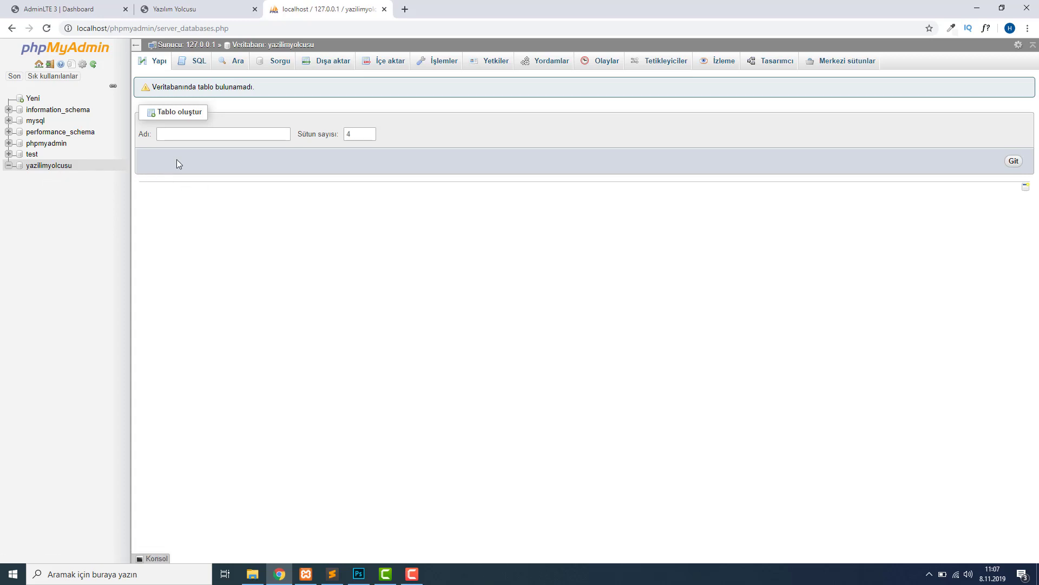
pyautogui.click(33, 155)
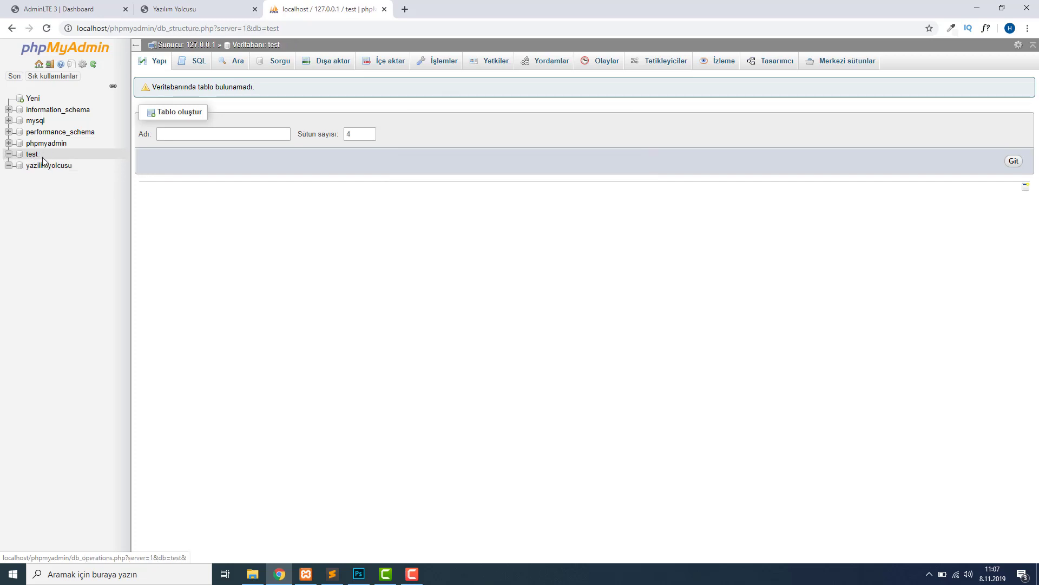
pyautogui.click(51, 144)
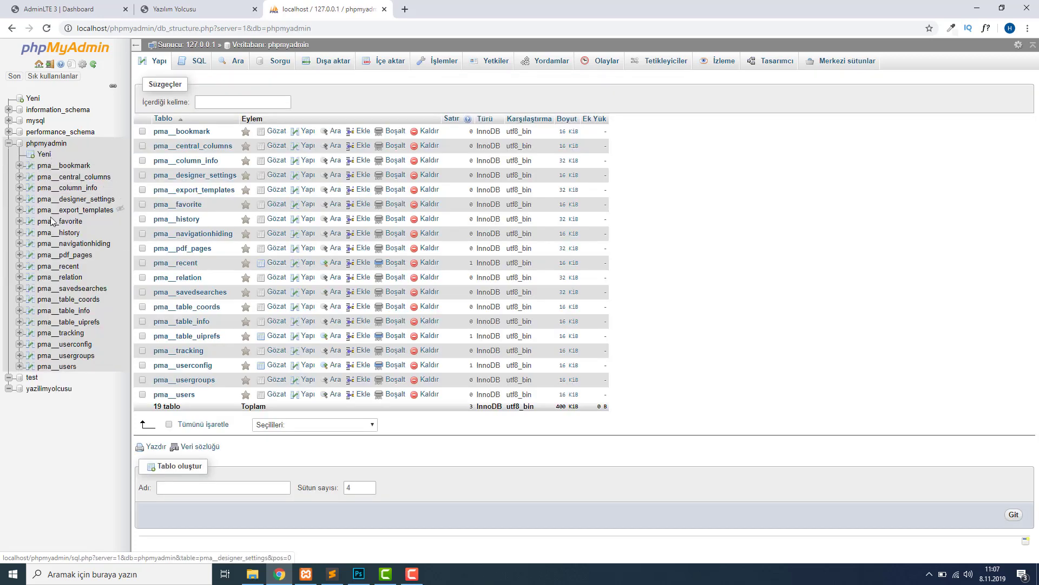
pyautogui.click(50, 255)
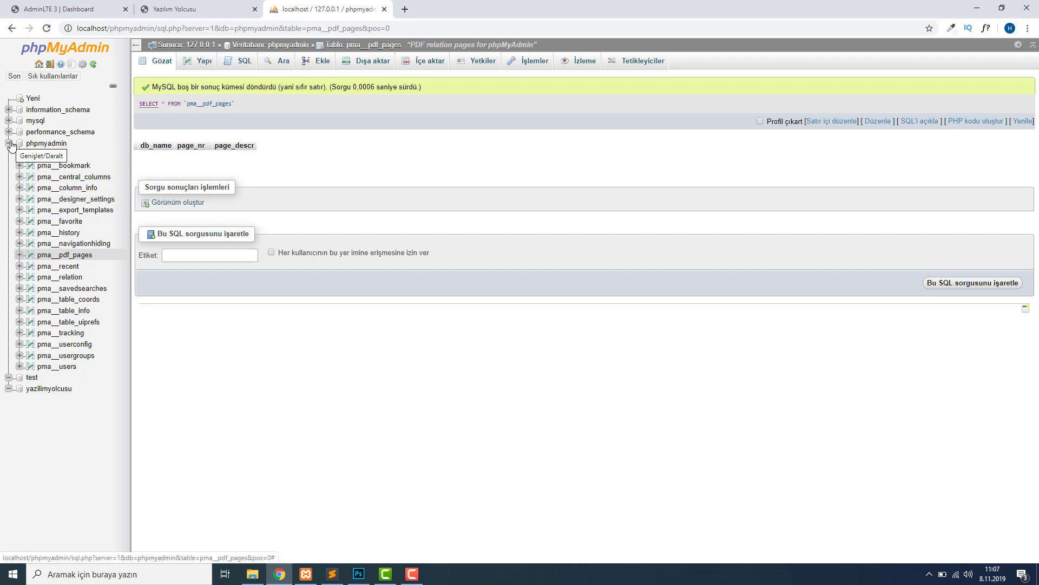
pyautogui.click(9, 144)
pyautogui.click(48, 165)
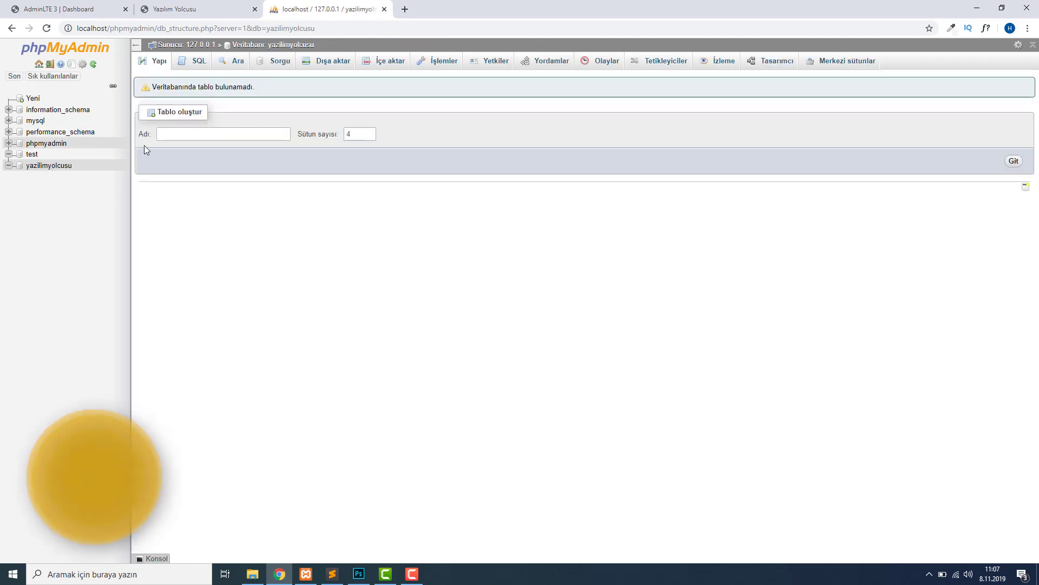
# Fill in table name 'ayar' with 20 columns and open its column definition form.
pyautogui.moveTo(167, 112); pyautogui.dragTo(209, 115)
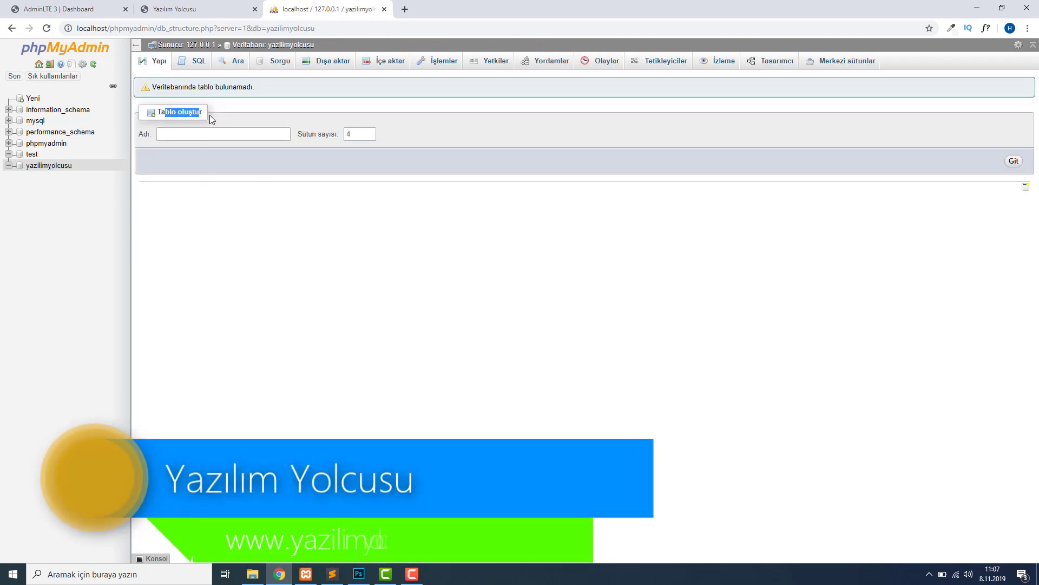
pyautogui.click(82, 273)
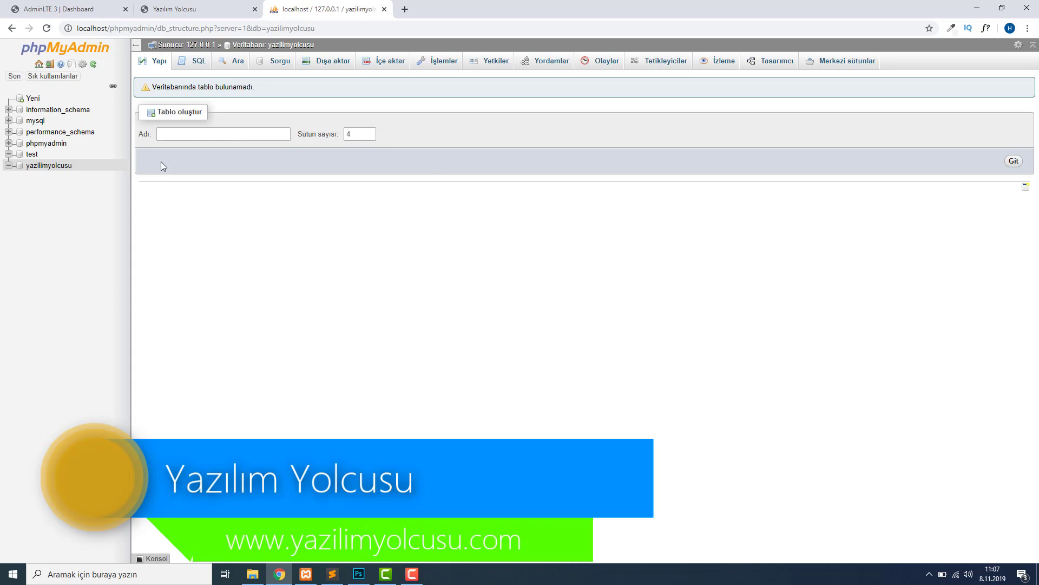
pyautogui.click(201, 132)
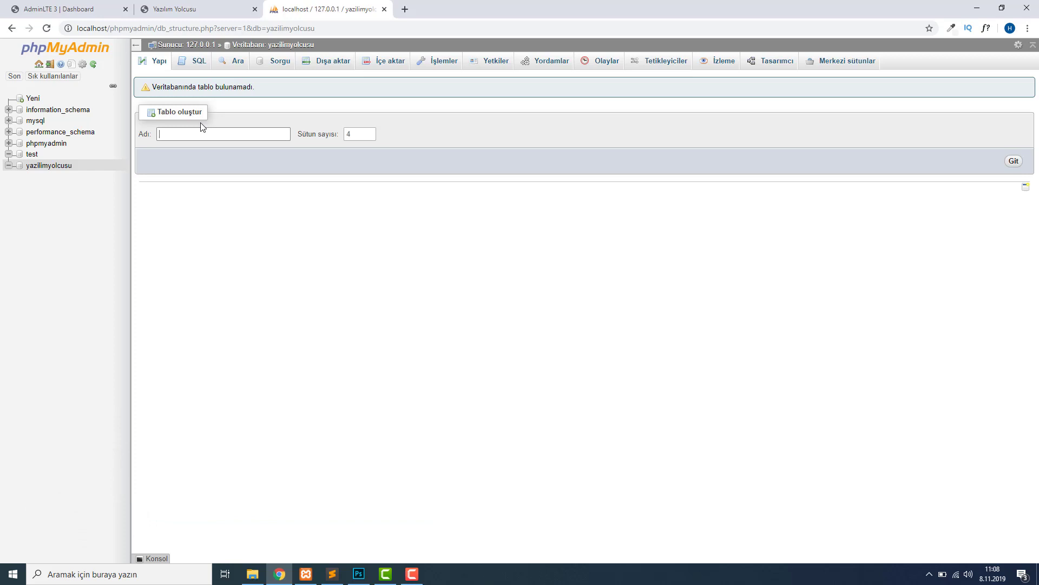
pyautogui.write('ayar')
pyautogui.click(366, 135)
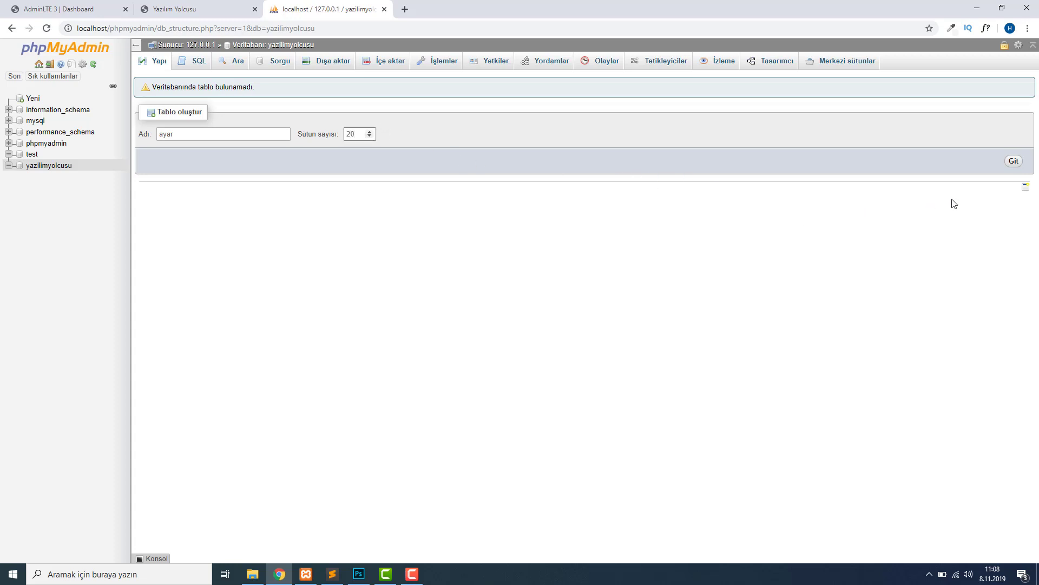
pyautogui.click(1011, 164)
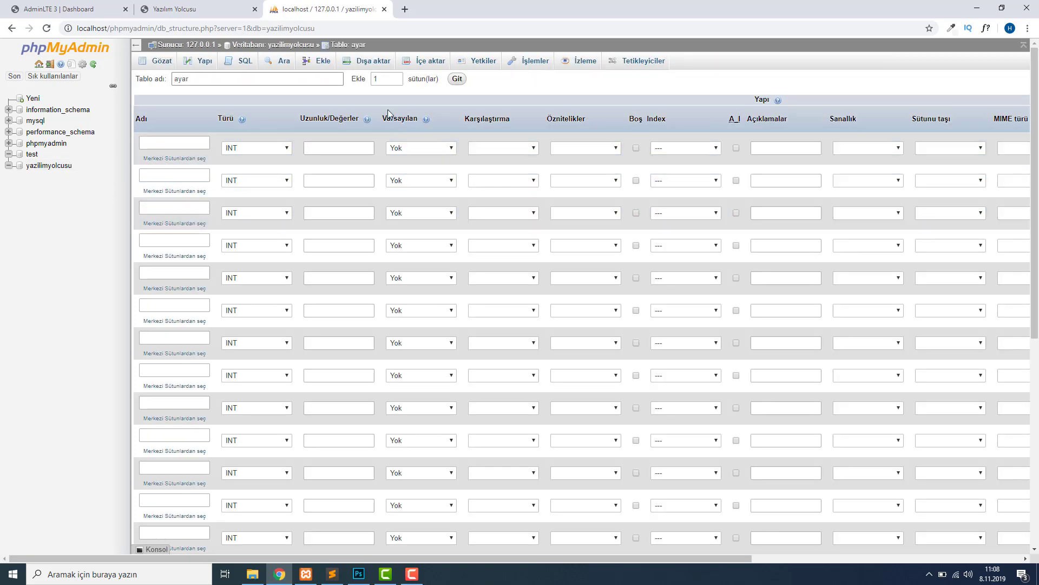
# Adjust the number of extra column rows in the table form.
pyautogui.doubleClick(378, 78)
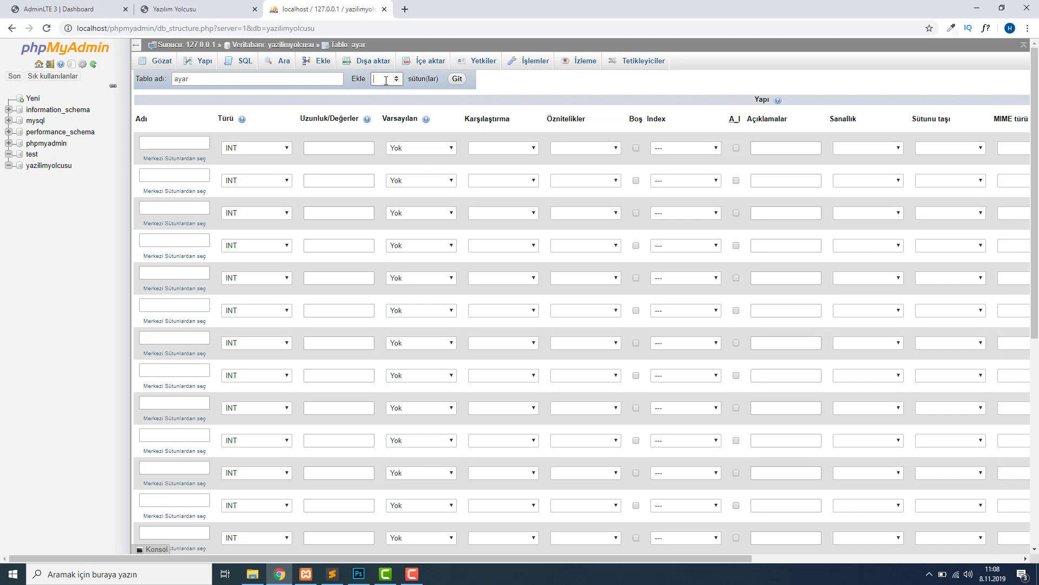
pyautogui.click(457, 79)
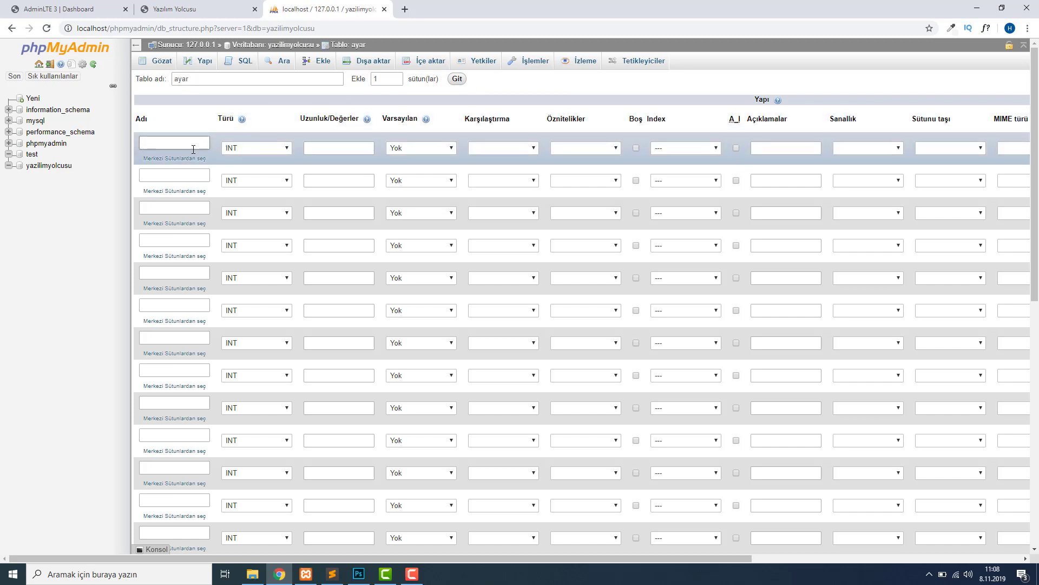
pyautogui.scroll(-8, 309, 144)
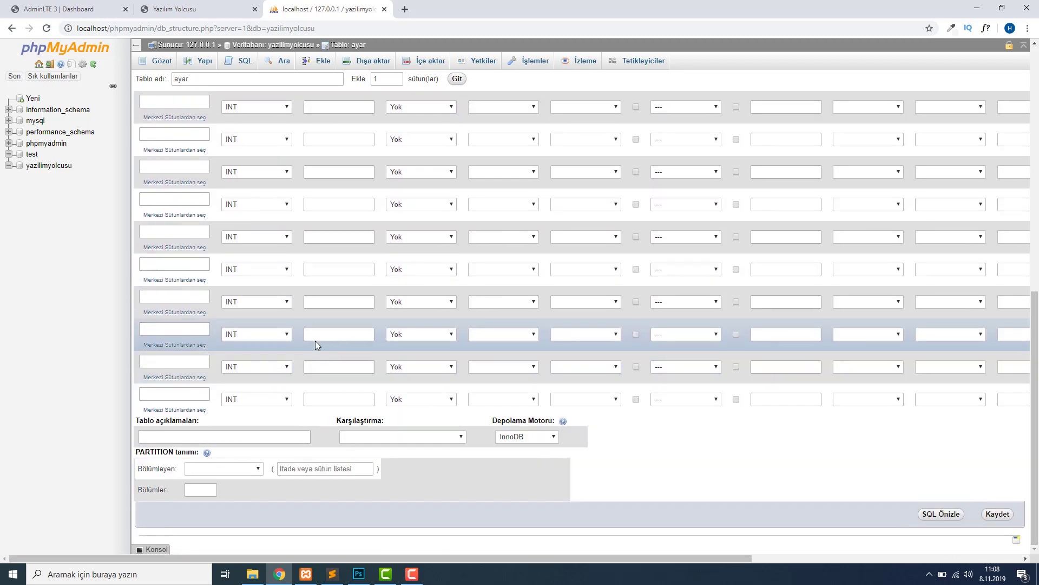
pyautogui.scroll(8, 315, 340)
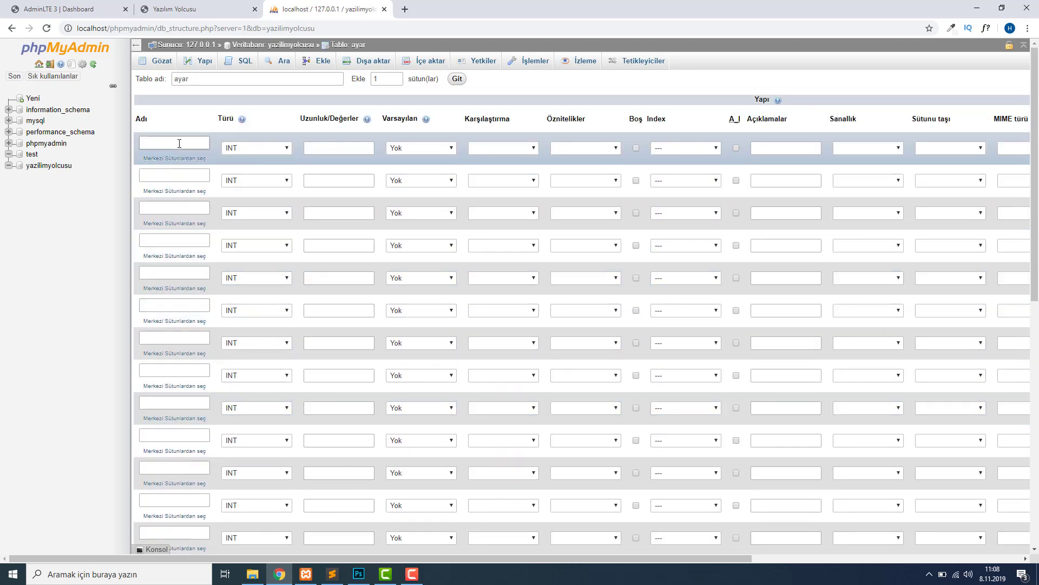
# Review the company website's header contact details in the other tab.
pyautogui.click(179, 143)
pyautogui.click(59, 9)
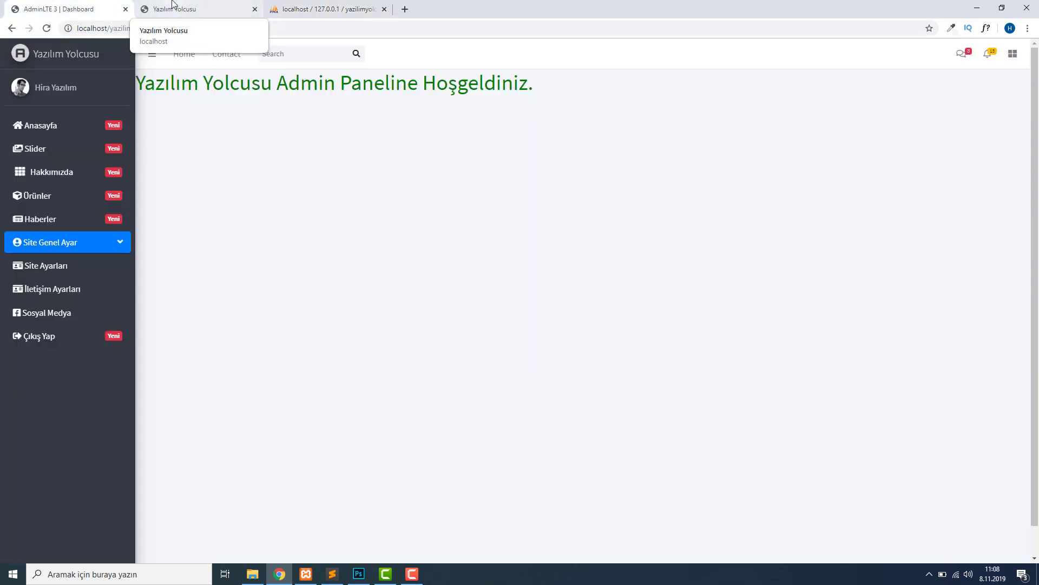
pyautogui.click(184, 10)
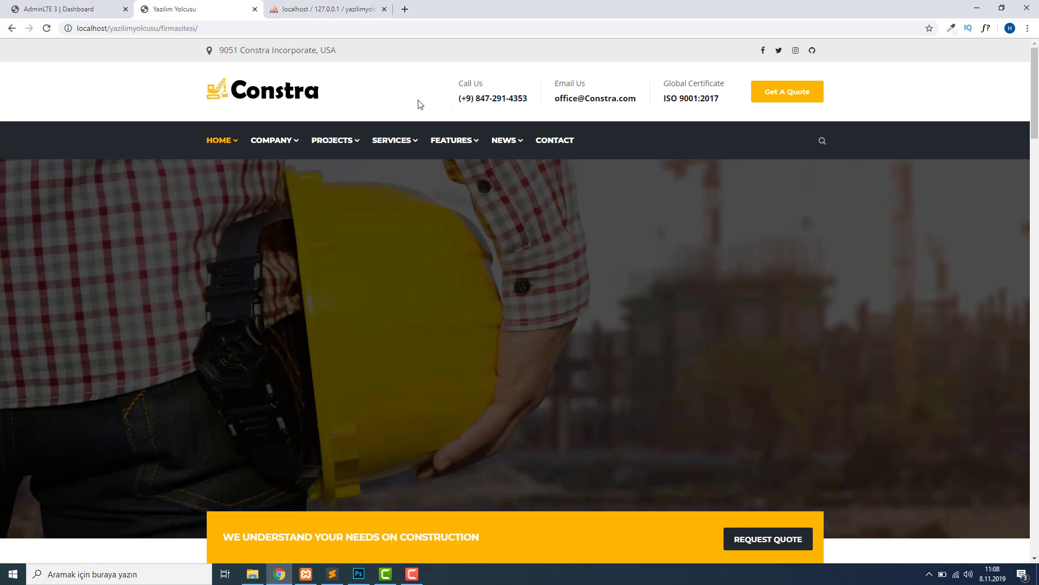
pyautogui.moveTo(459, 101); pyautogui.dragTo(801, 111)
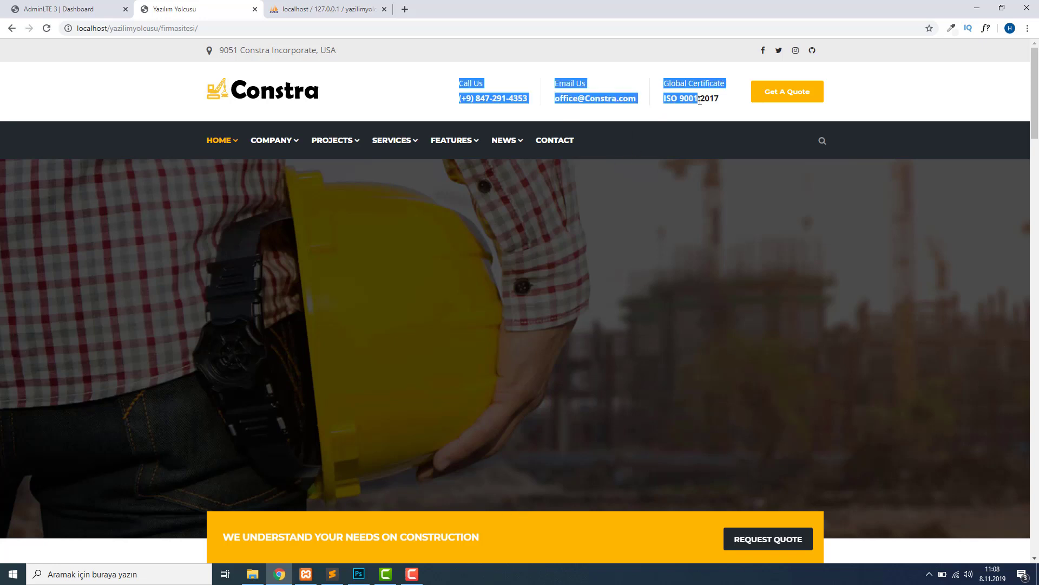
pyautogui.click(875, 108)
pyautogui.click(317, 8)
pyautogui.click(202, 143)
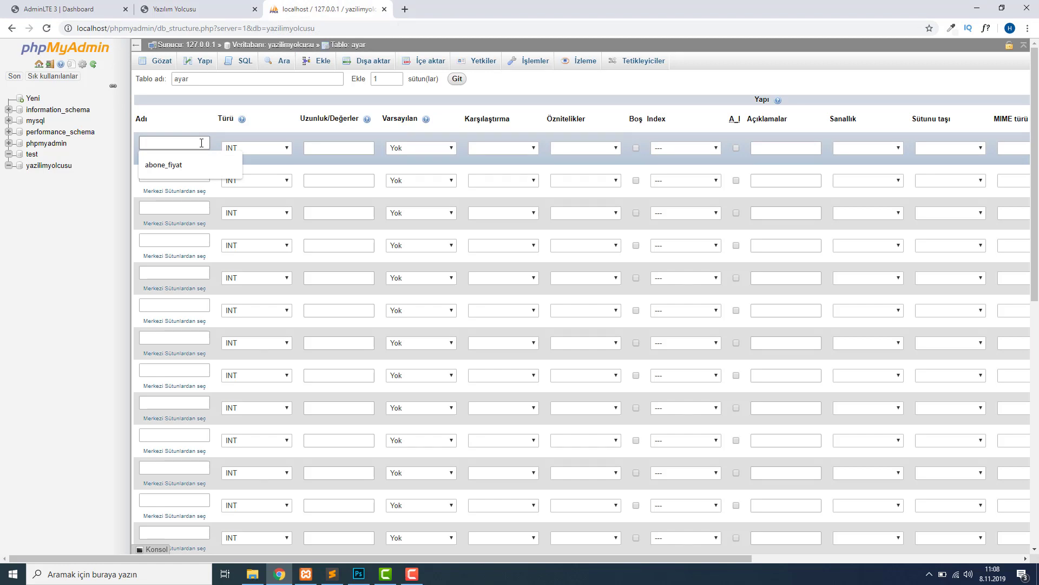
# Name the first column ayarid, correcting the end of the typed name.
pyautogui.write('ayarnumara')
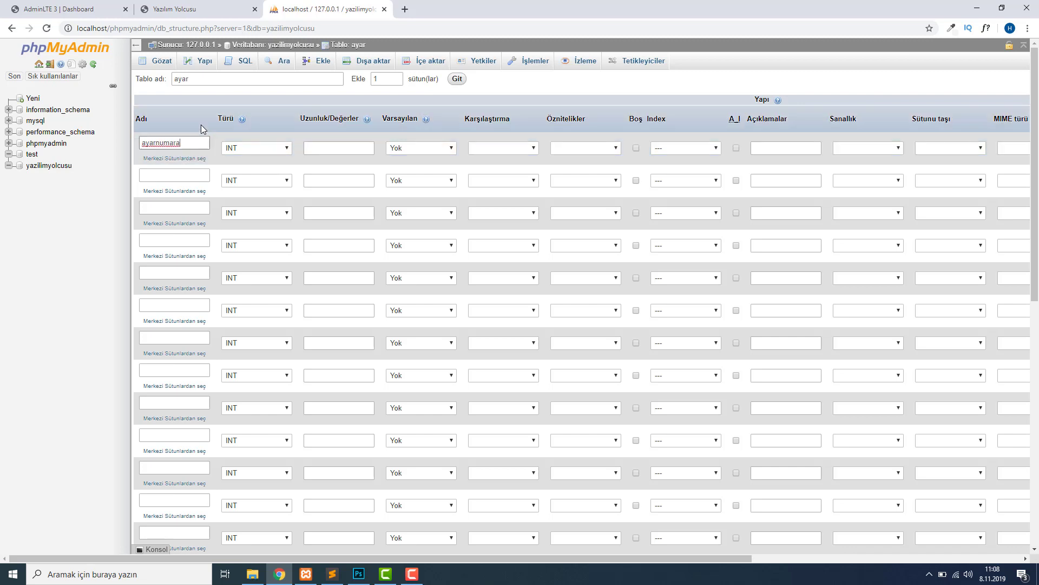
pyautogui.click(187, 121)
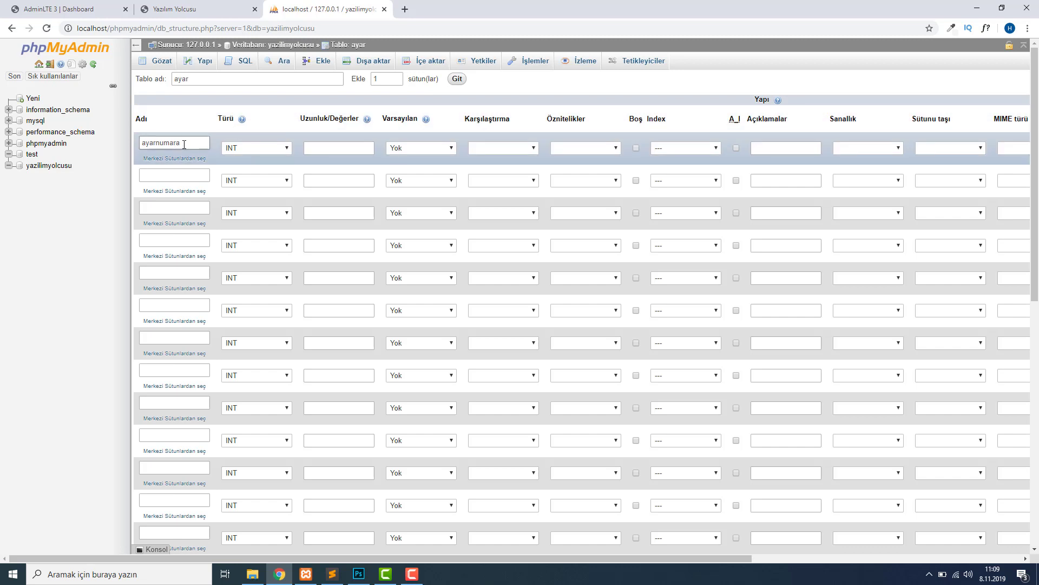
pyautogui.moveTo(182, 143); pyautogui.dragTo(151, 144)
pyautogui.write('rif')
pyautogui.click(163, 175)
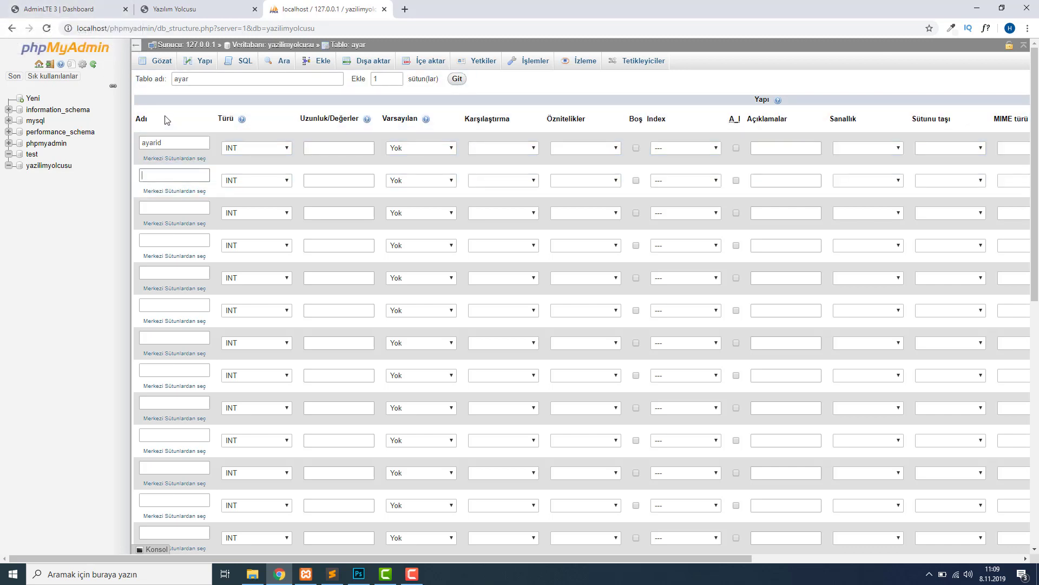
# Name the next columns ayarlogo and baslik, cross-checking the company website tab.
pyautogui.click(60, 8)
pyautogui.click(214, 8)
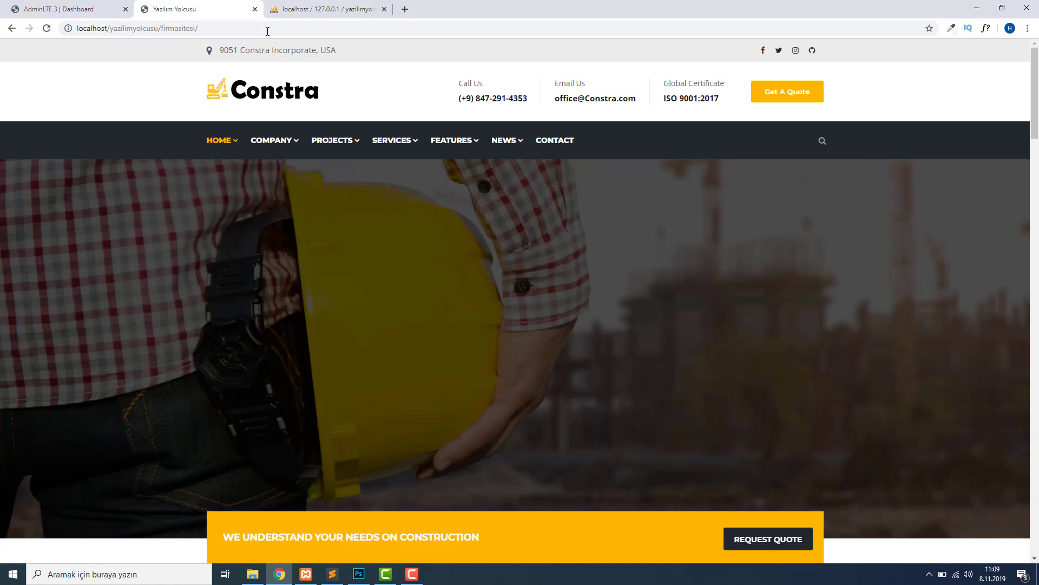
pyautogui.click(325, 9)
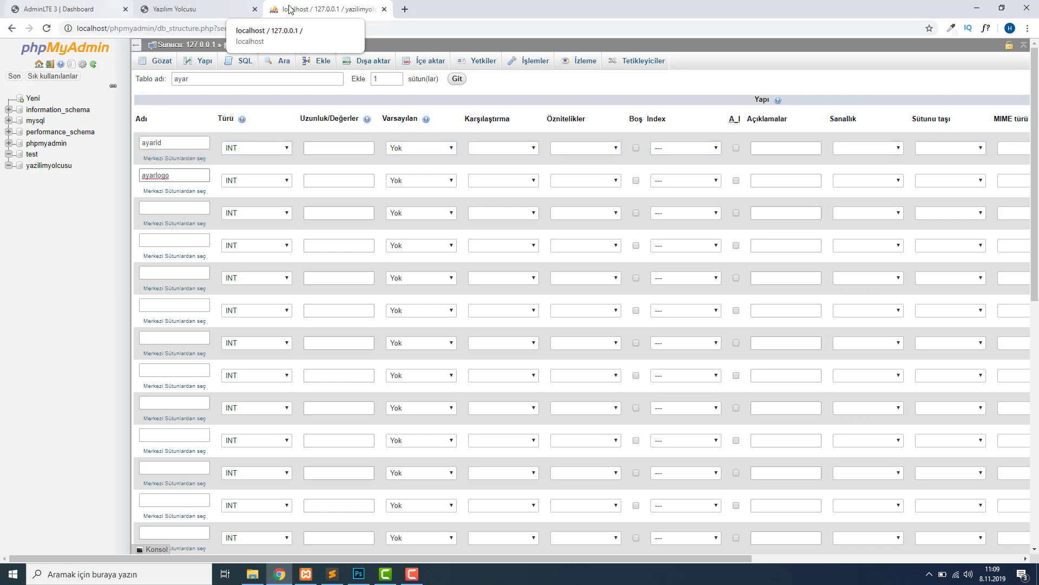
pyautogui.click(65, 9)
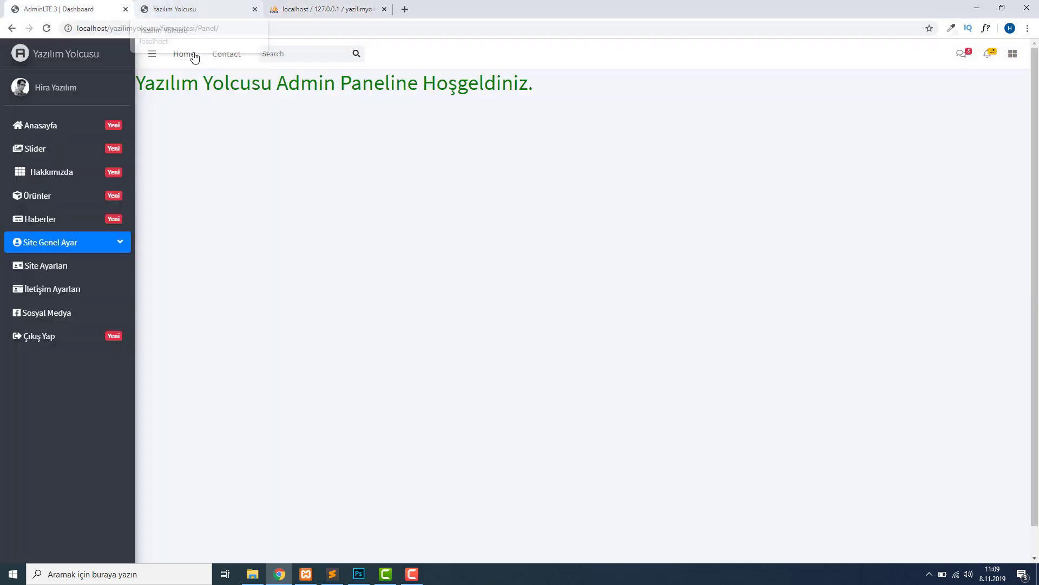
pyautogui.click(192, 9)
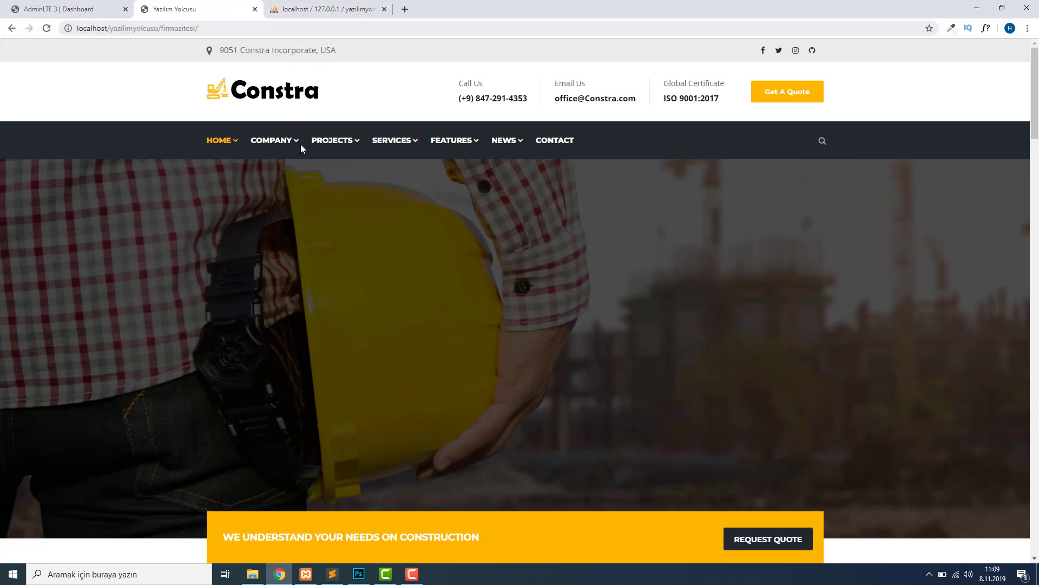
pyautogui.click(303, 9)
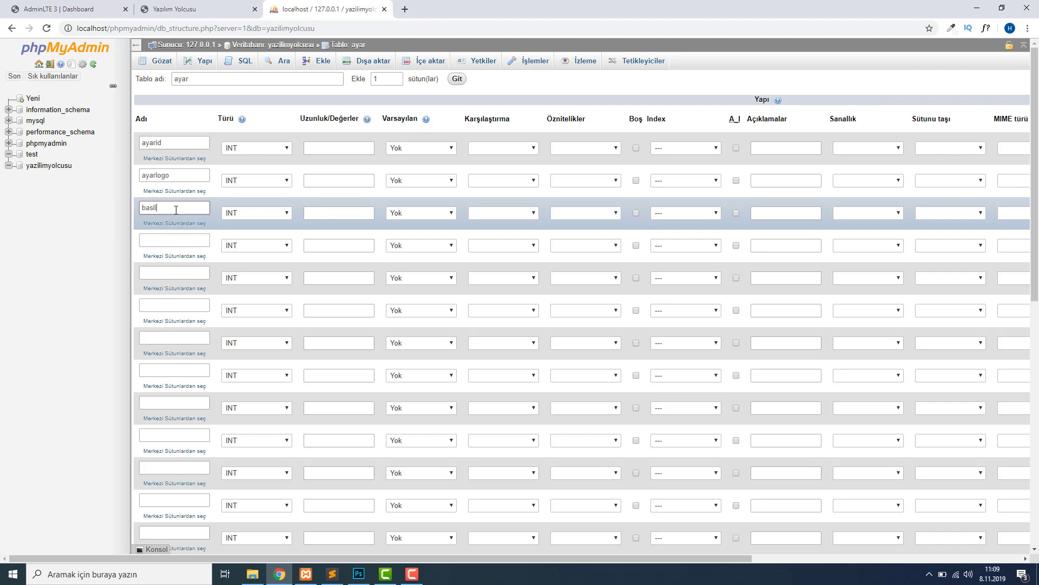
# Name the following columns aciklama, email, telefon and adres.
pyautogui.click(159, 241)
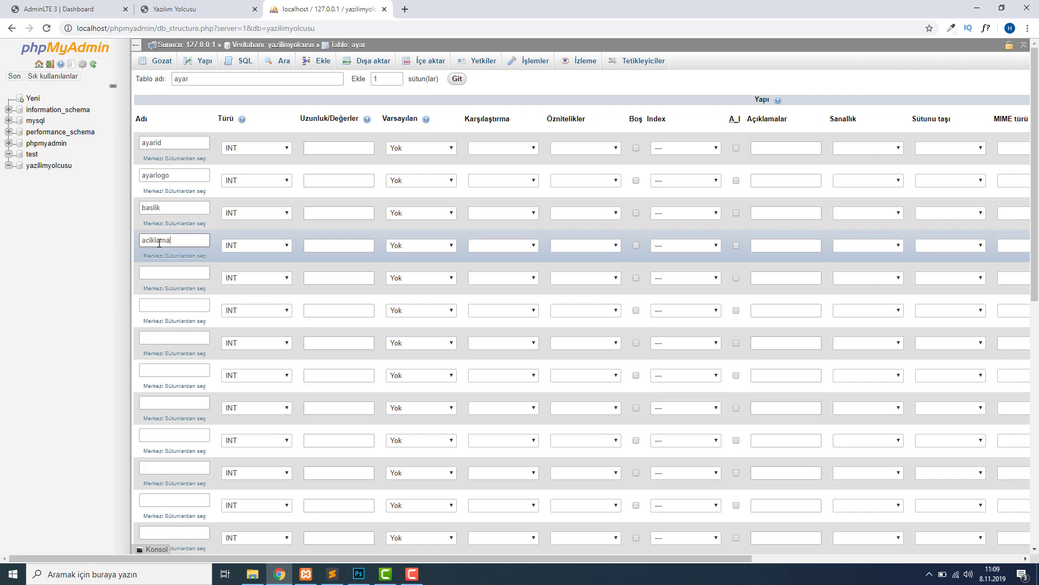
pyautogui.click(181, 270)
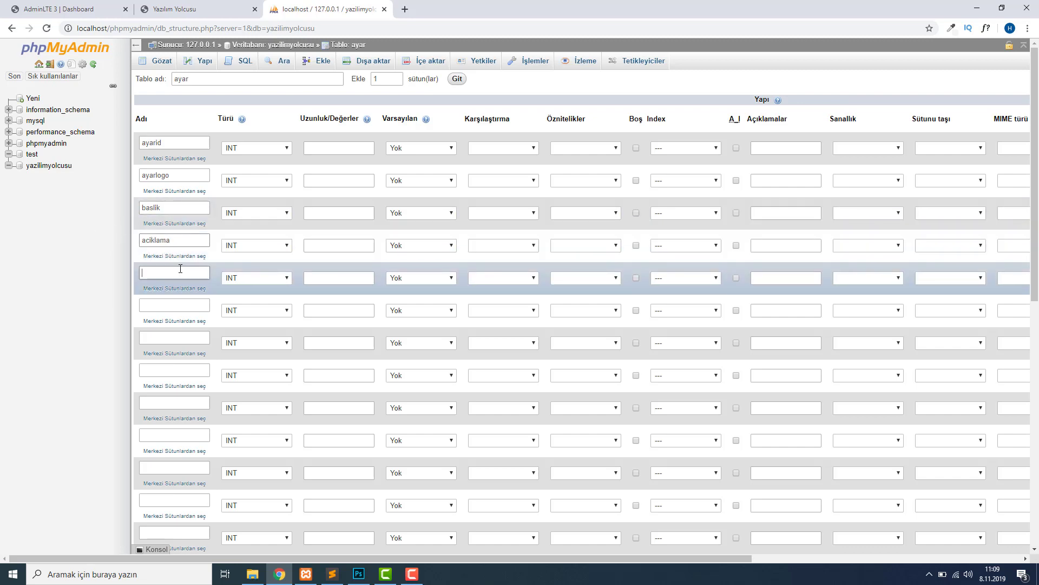
pyautogui.hotkey('ctrl', 'Tab')
pyautogui.hotkey('ctrl', 'Tab')
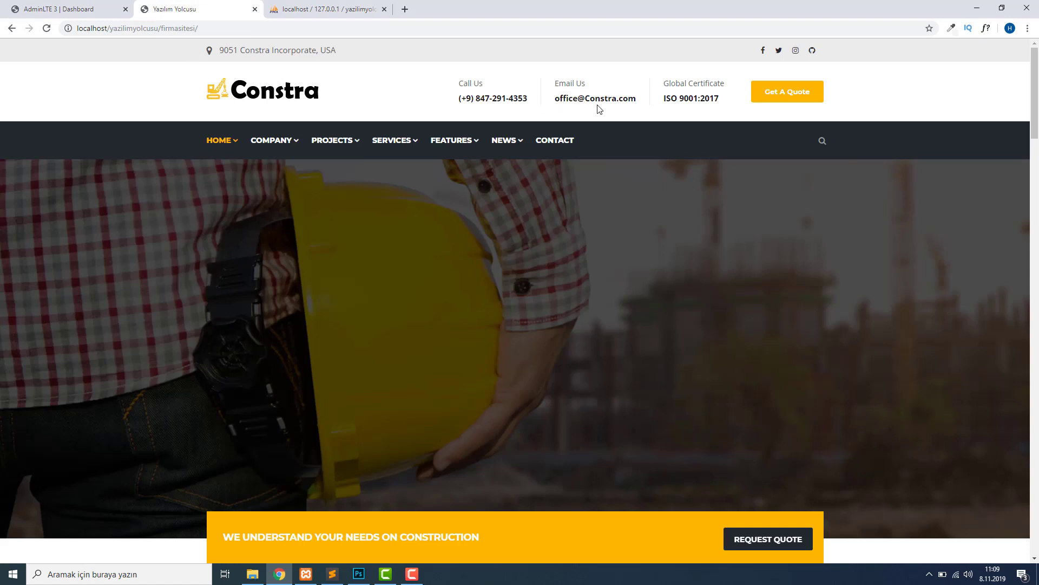
pyautogui.click(335, 6)
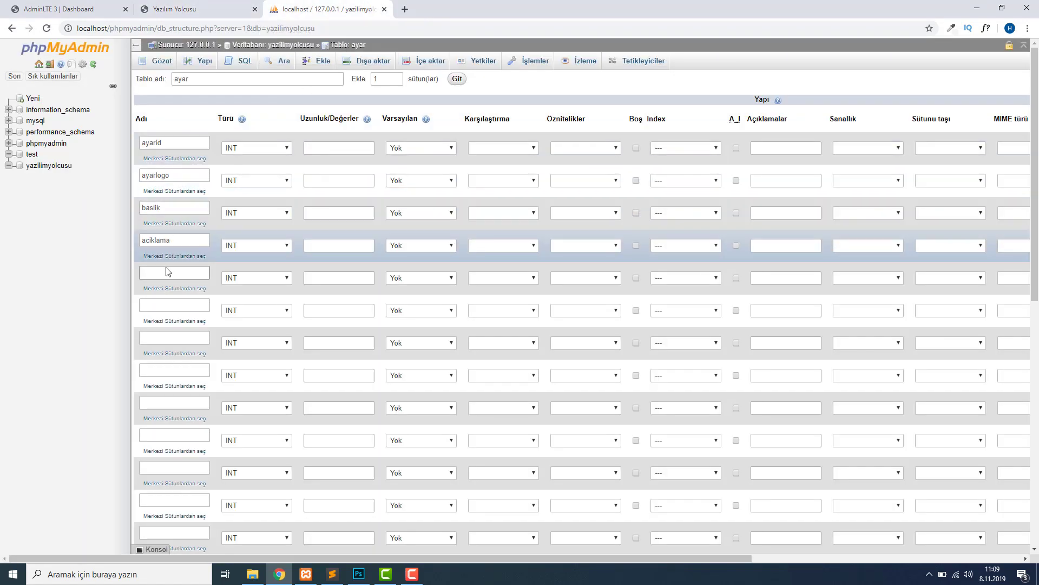
pyautogui.write('email')
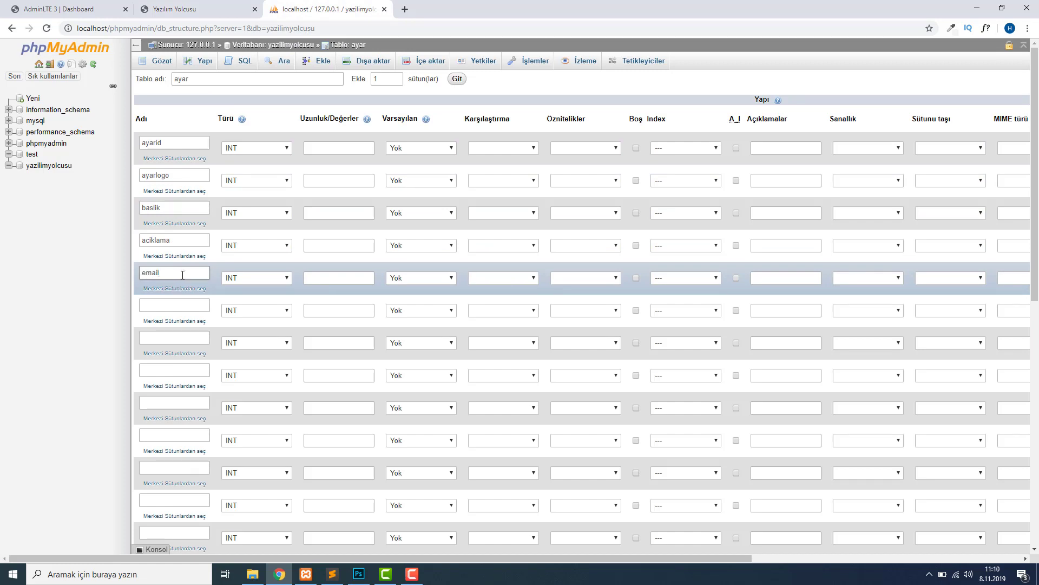
pyautogui.click(195, 309)
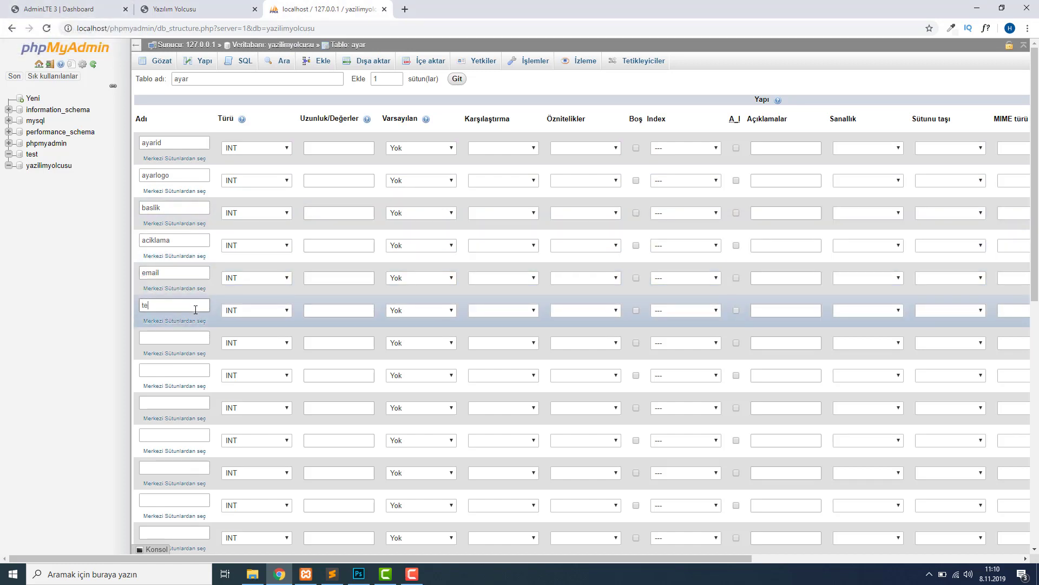
pyautogui.click(189, 340)
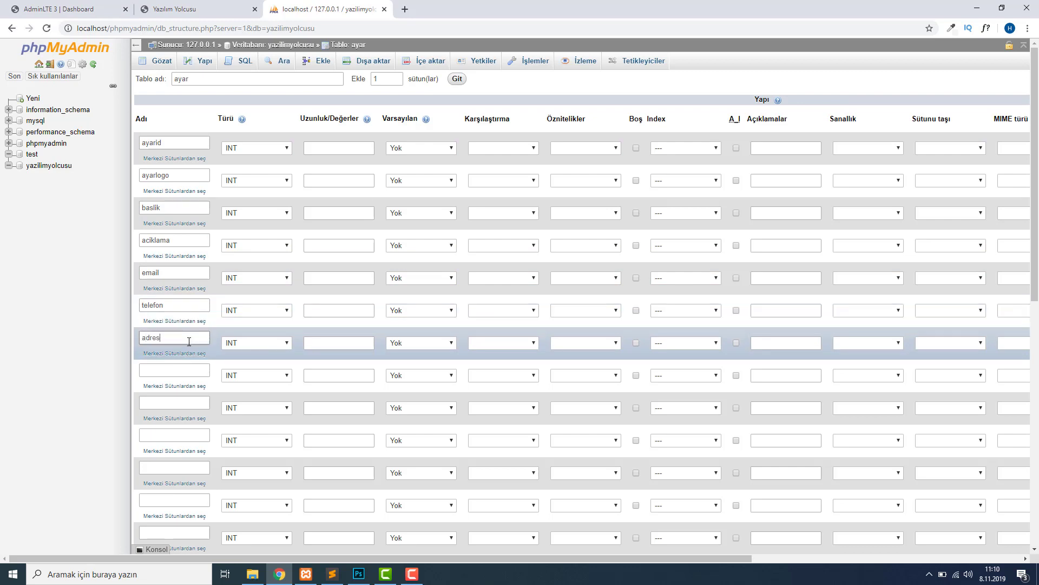
pyautogui.click(206, 372)
pyautogui.scroll(-2, 225, 339)
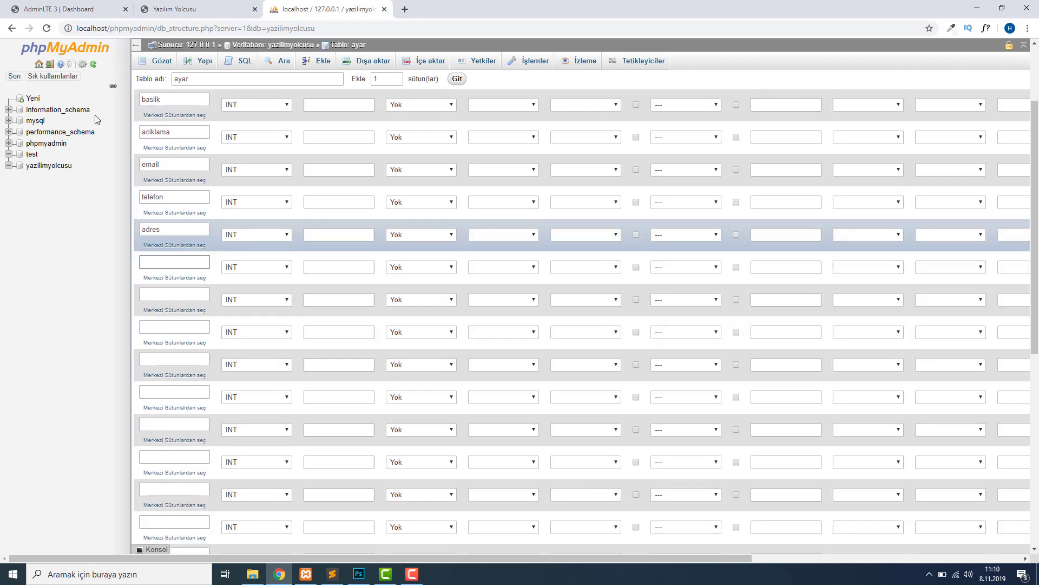
# Name the columns after facebook: instagram, youtube and keyword, checking the site's social links.
pyautogui.click(49, 8)
pyautogui.click(167, 9)
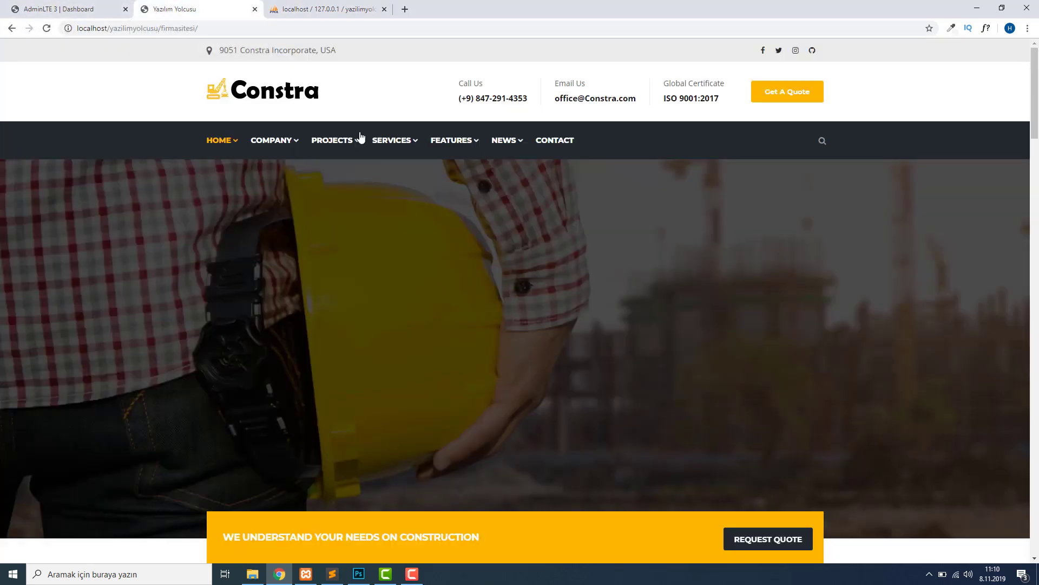
pyautogui.click(311, 10)
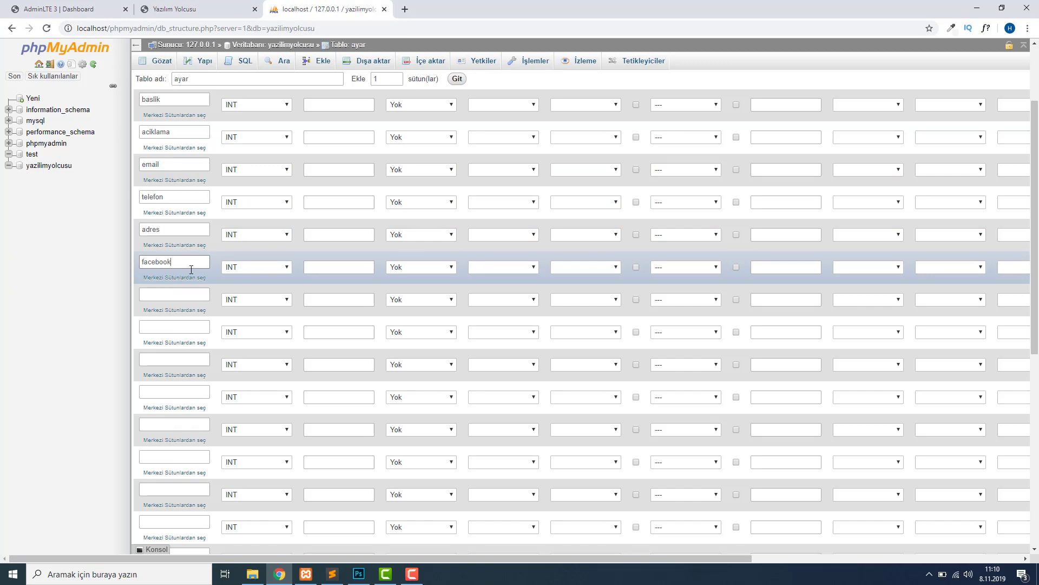
pyautogui.click(167, 295)
pyautogui.write('i')
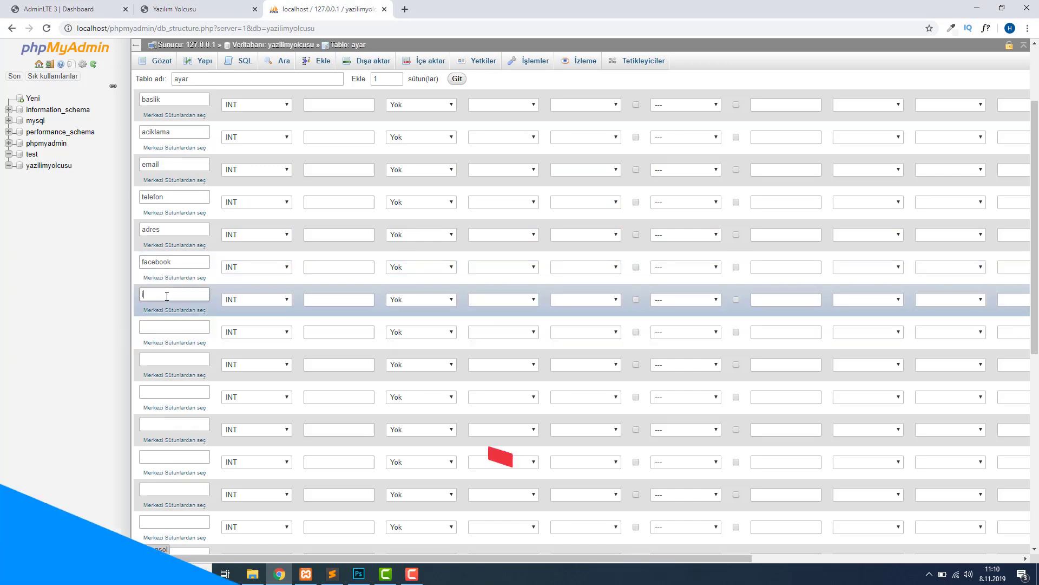
pyautogui.write('nstagram')
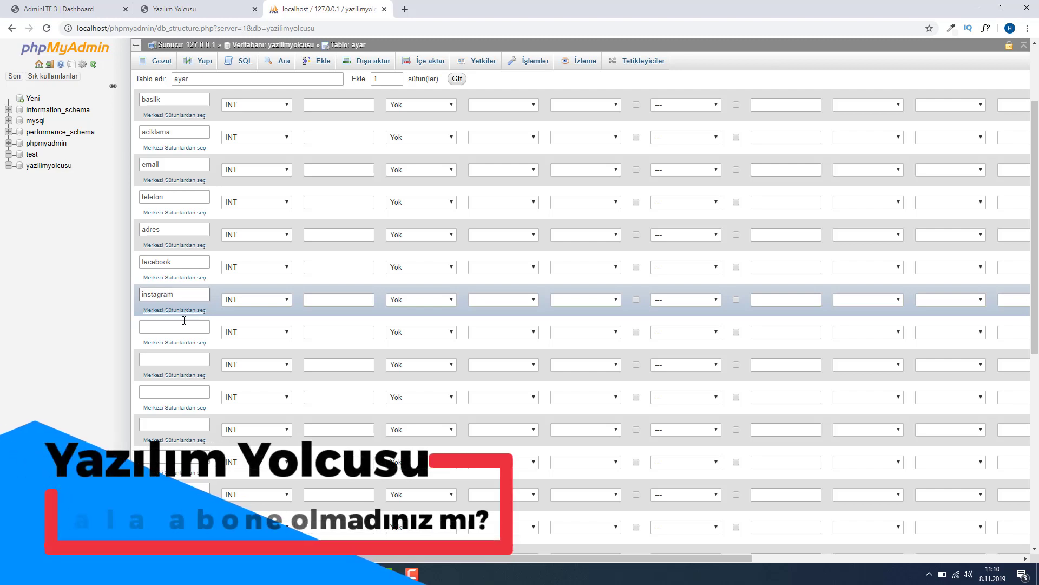
pyautogui.click(184, 325)
pyautogui.write('yout')
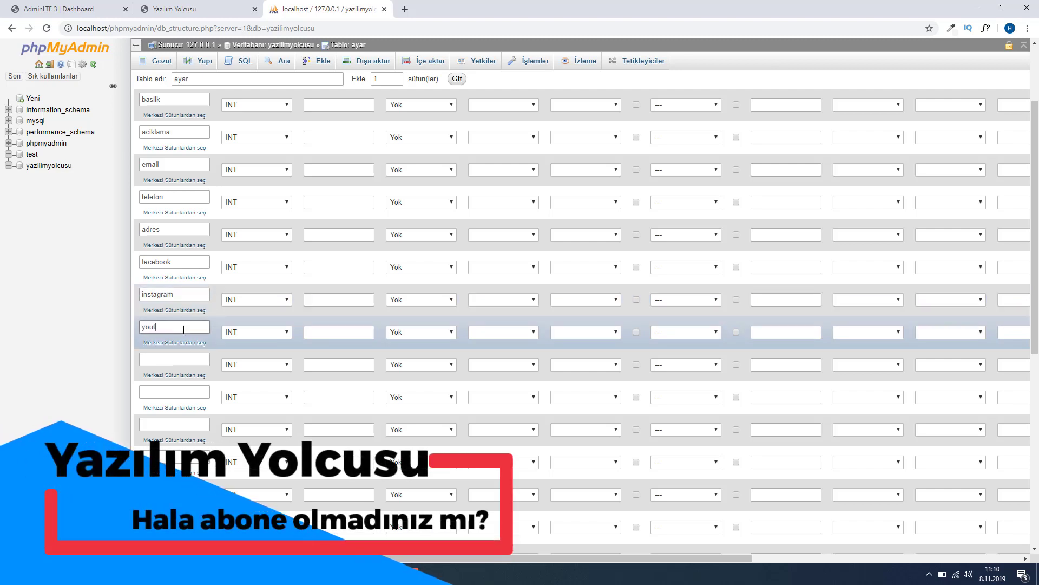
pyautogui.write('ube')
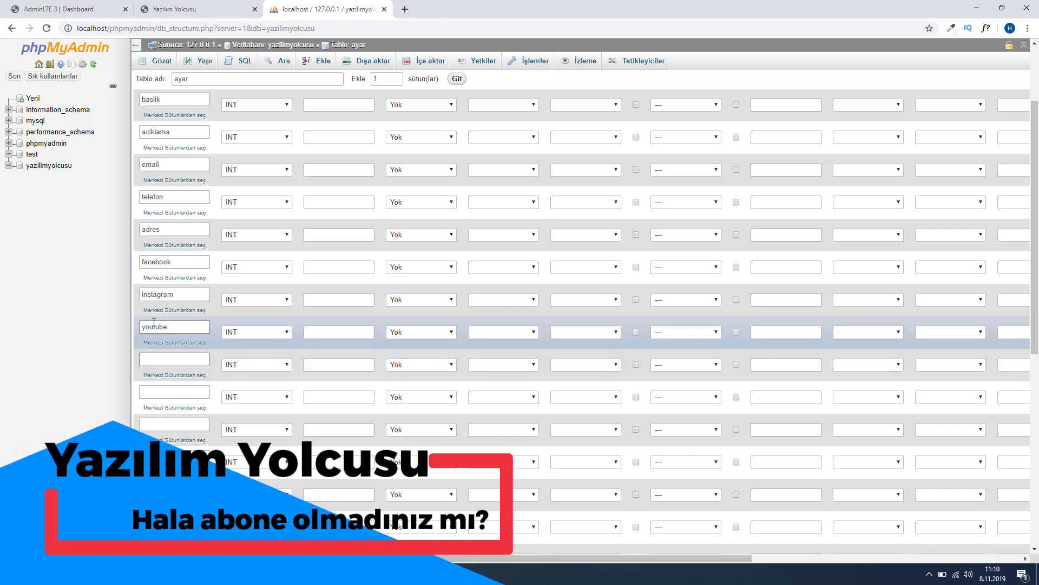
pyautogui.click(182, 360)
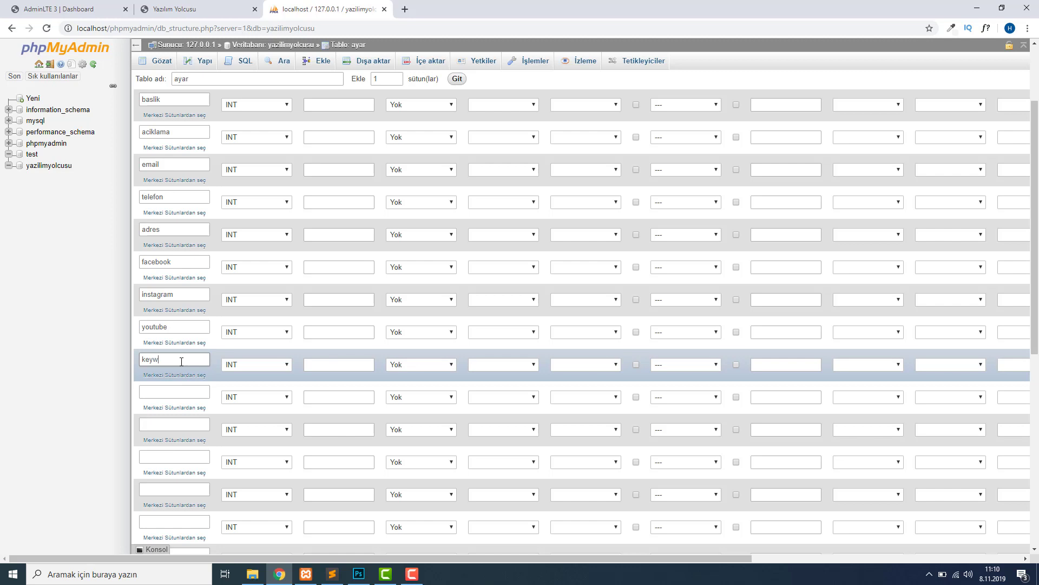
pyautogui.rightClick(181, 362)
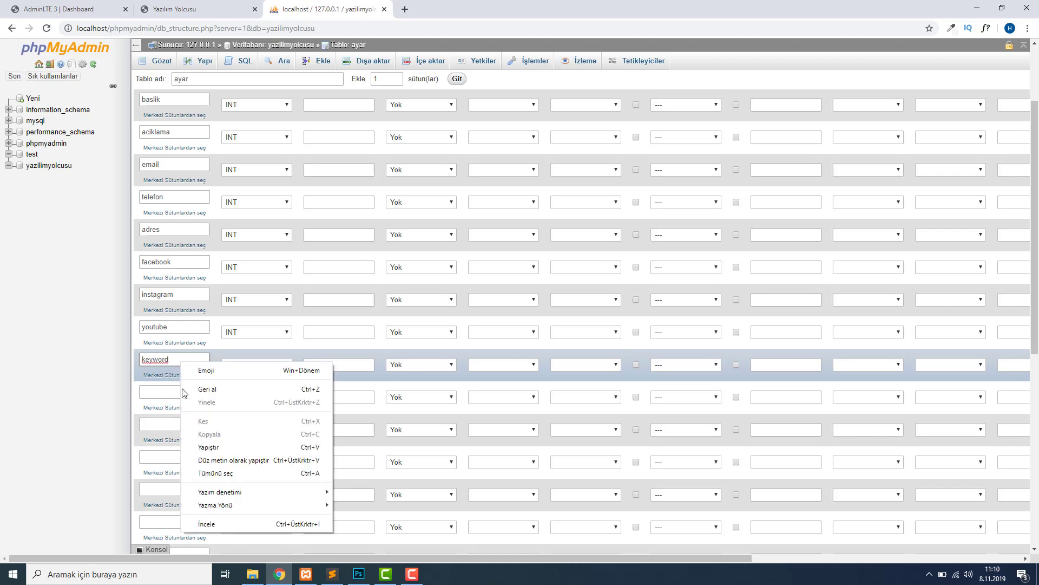
pyautogui.click(174, 9)
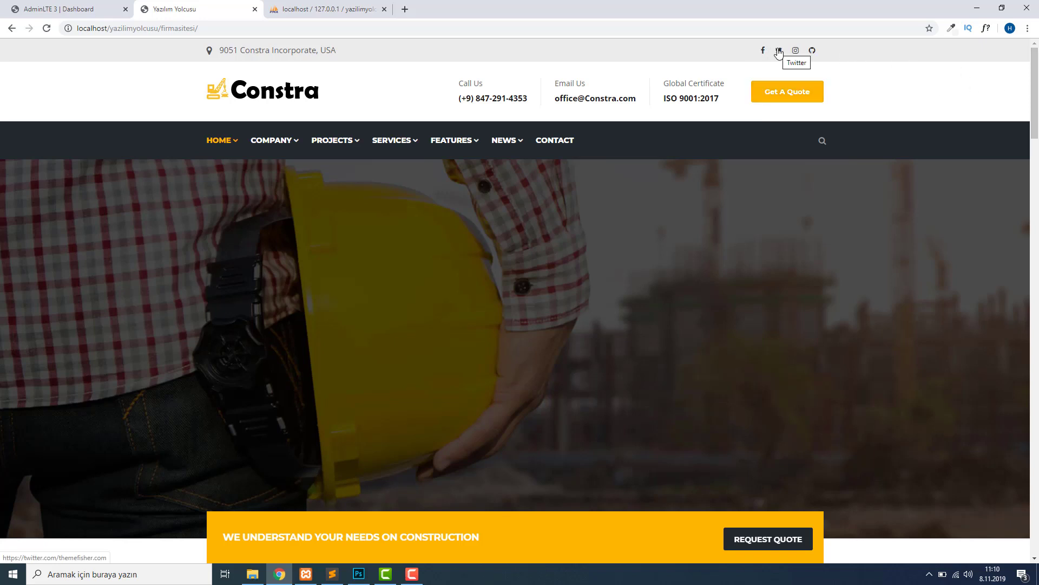
pyautogui.click(279, 8)
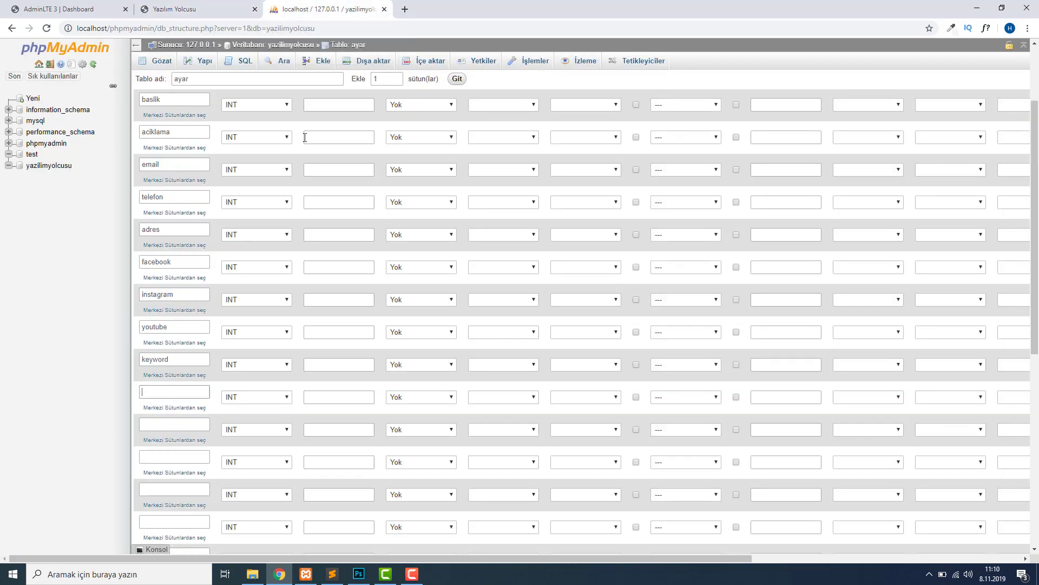
# Name the column after keyword twitter, after checking the website footer's links.
pyautogui.click(178, 390)
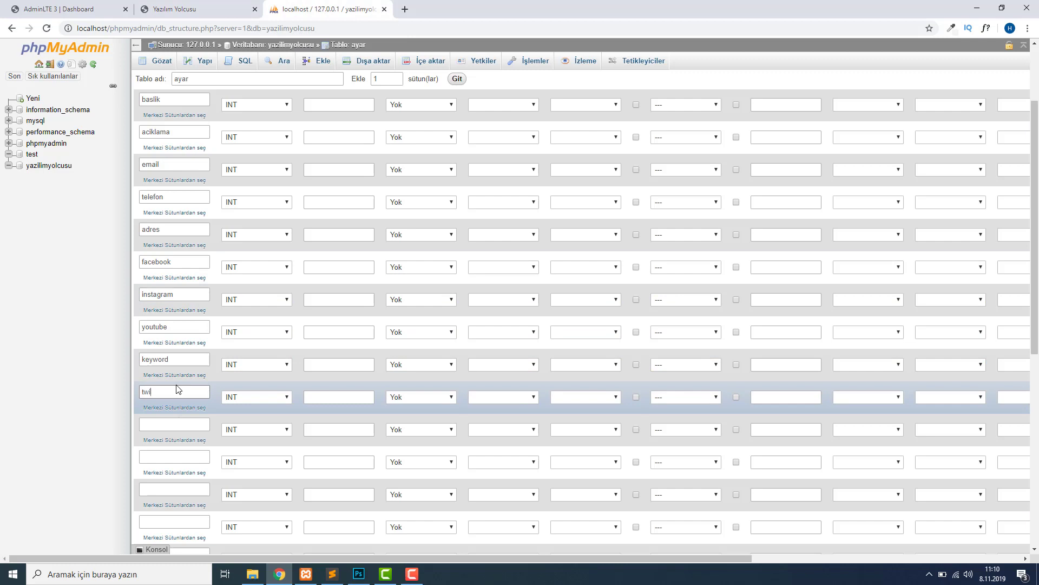
pyautogui.click(197, 8)
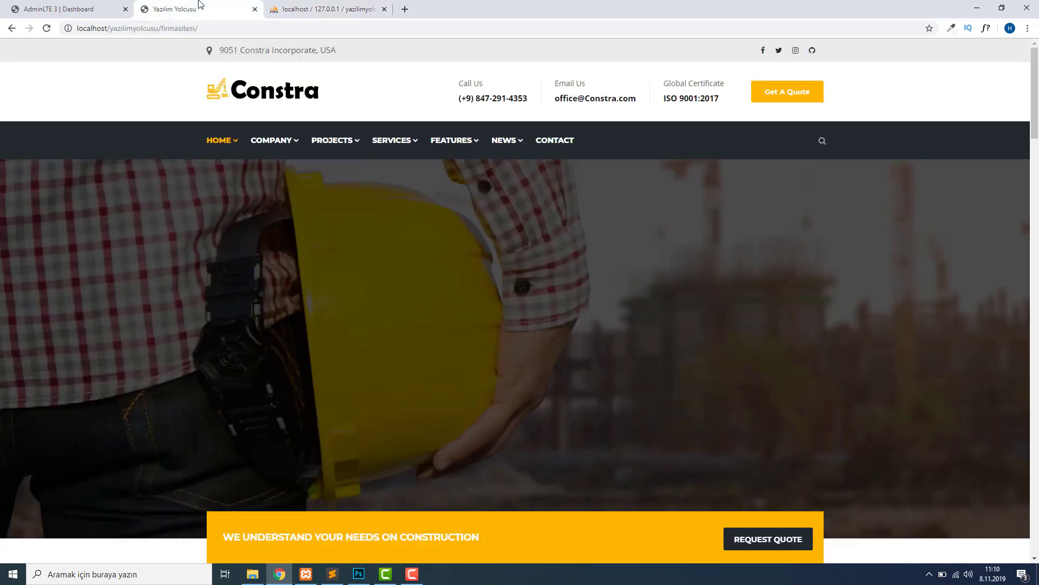
pyautogui.scroll(-3, 334, 176)
pyautogui.scroll(-13, 388, 187)
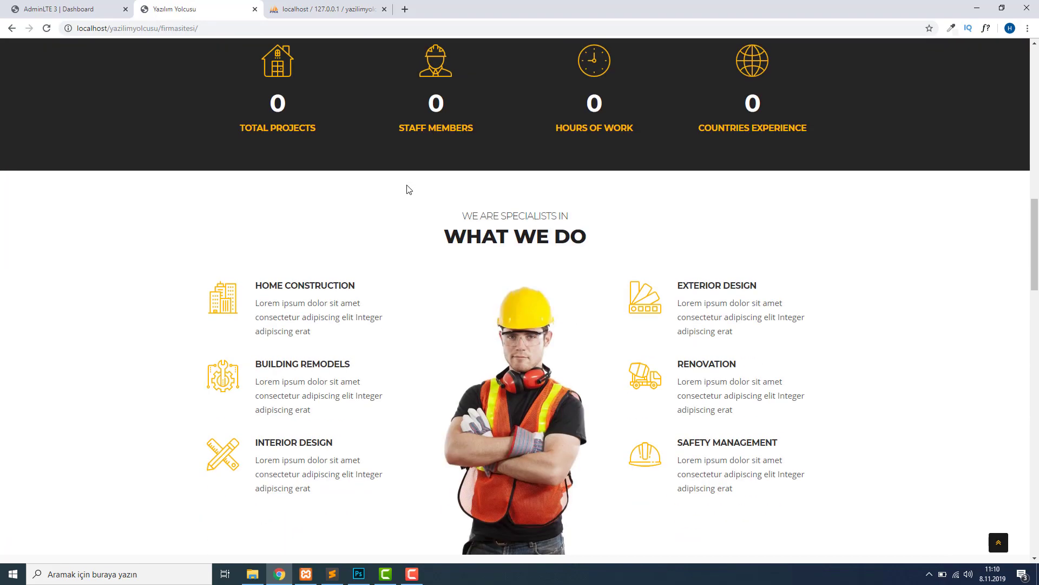
pyautogui.scroll(-11, 415, 284)
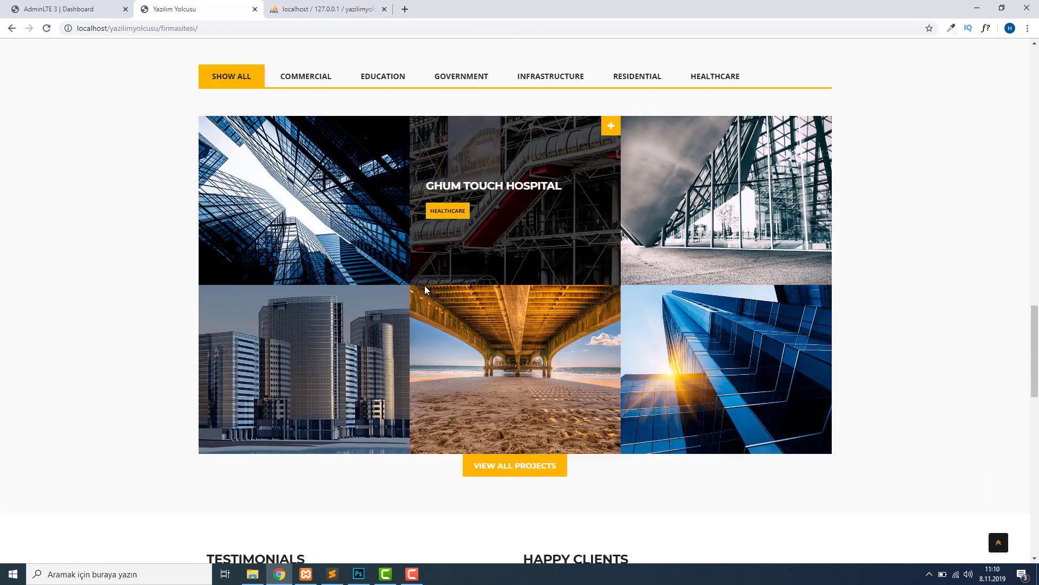
pyautogui.scroll(-15, 425, 289)
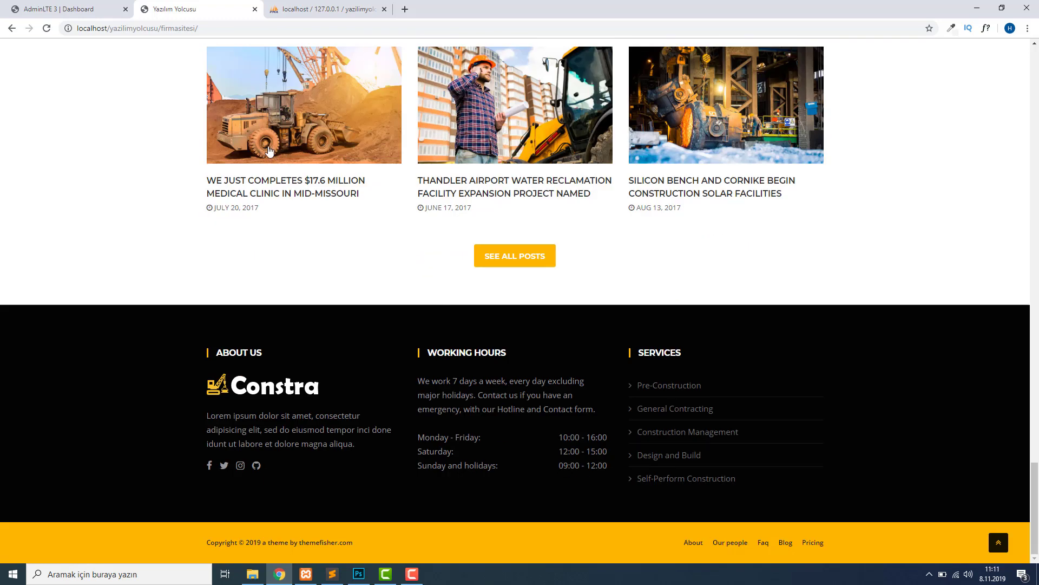
pyautogui.click(331, 9)
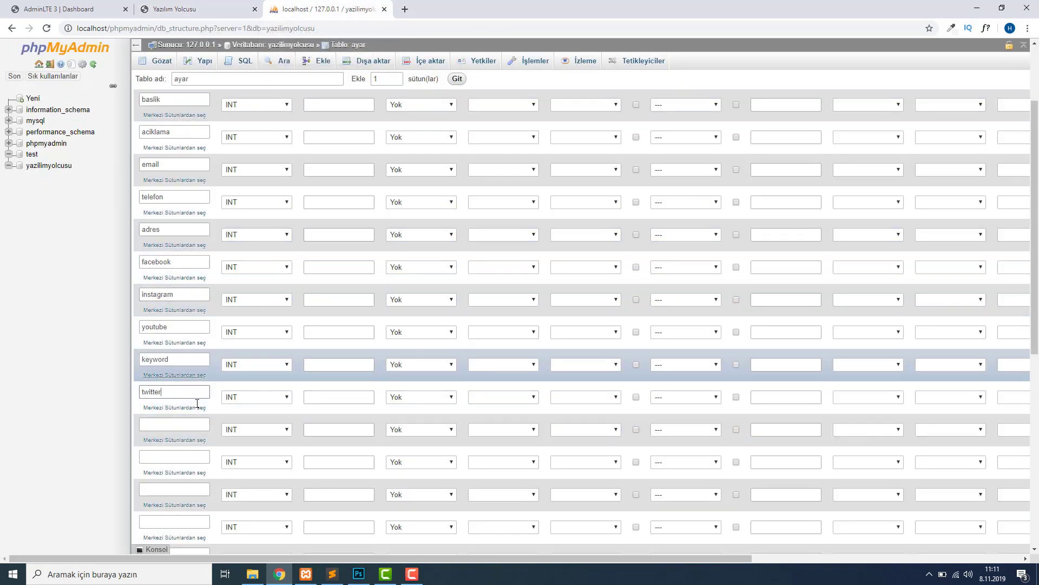
pyautogui.scroll(2, 378, 293)
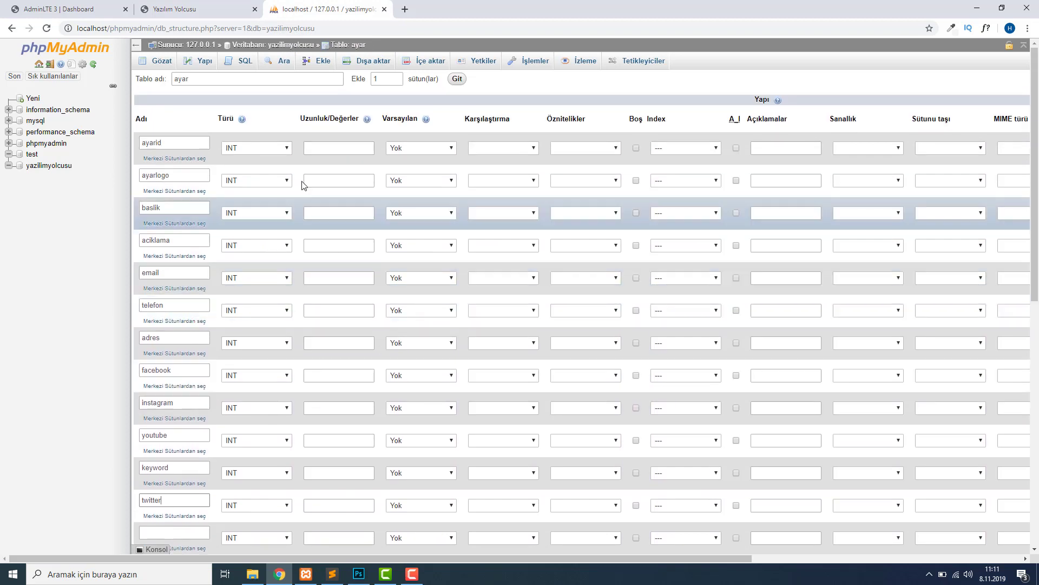
pyautogui.click(277, 150)
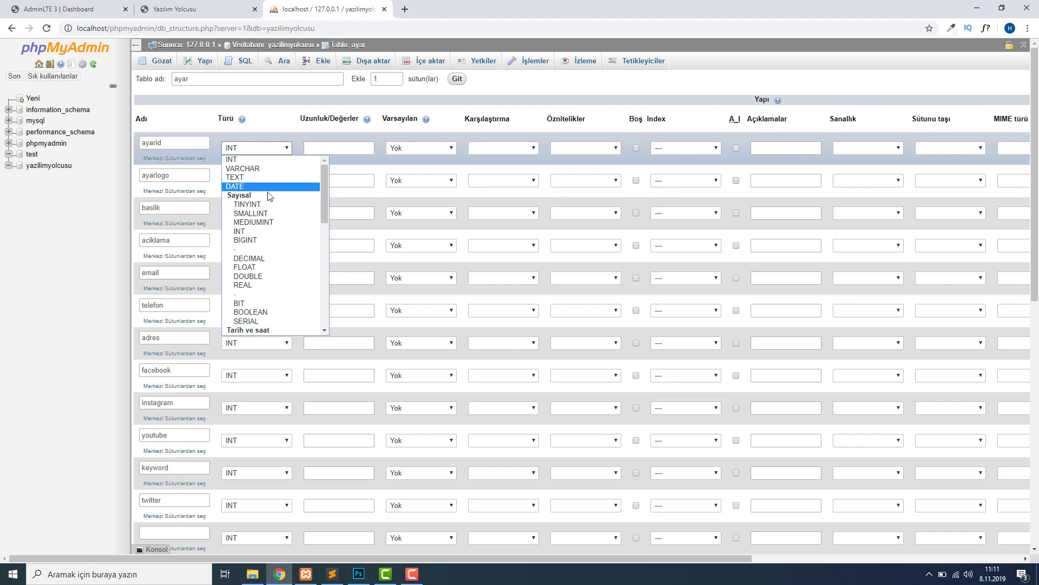
pyautogui.click(316, 148)
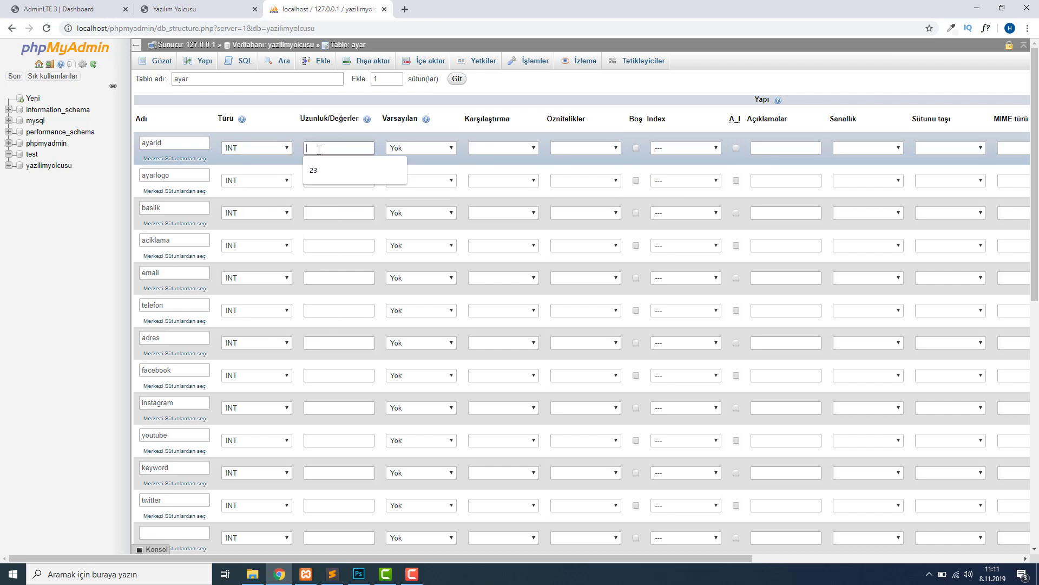
pyautogui.click(238, 121)
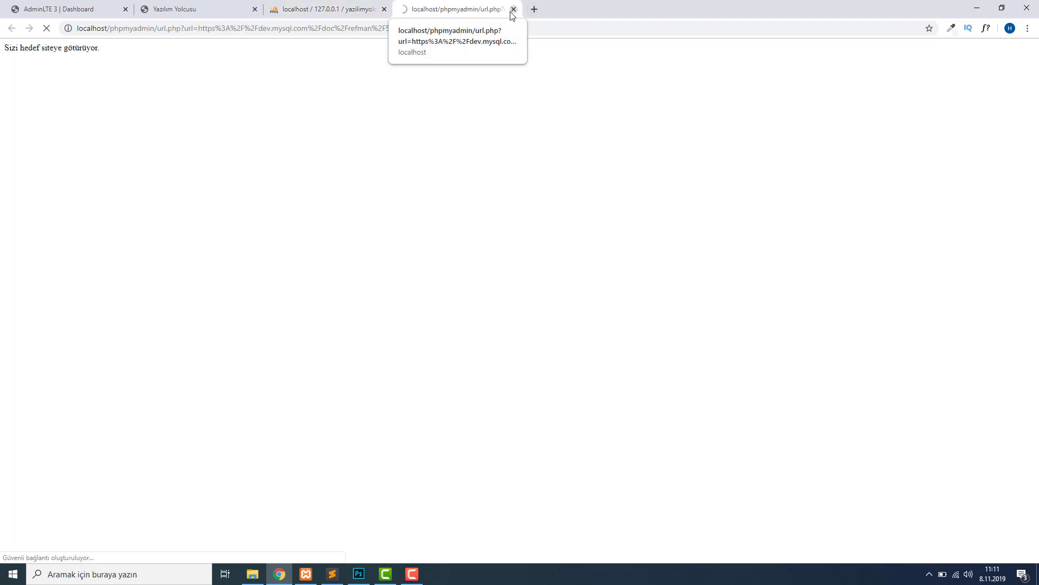
pyautogui.click(513, 9)
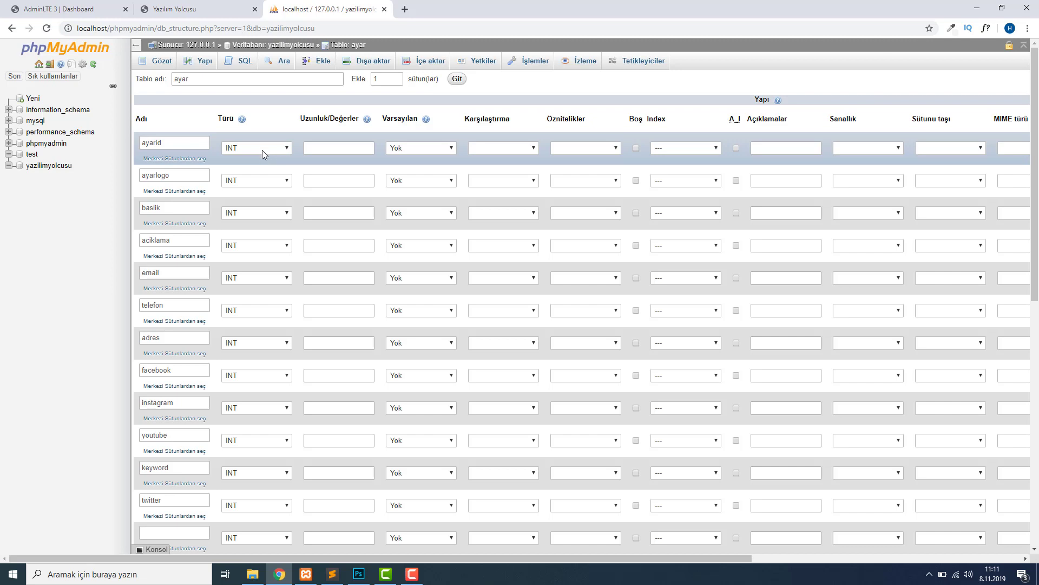
pyautogui.click(262, 151)
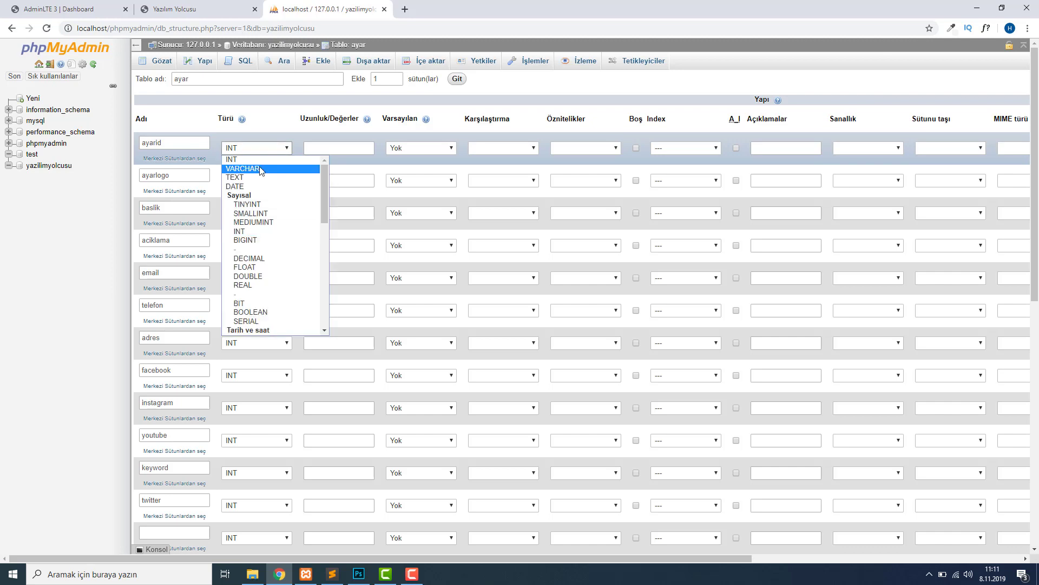
pyautogui.click(262, 170)
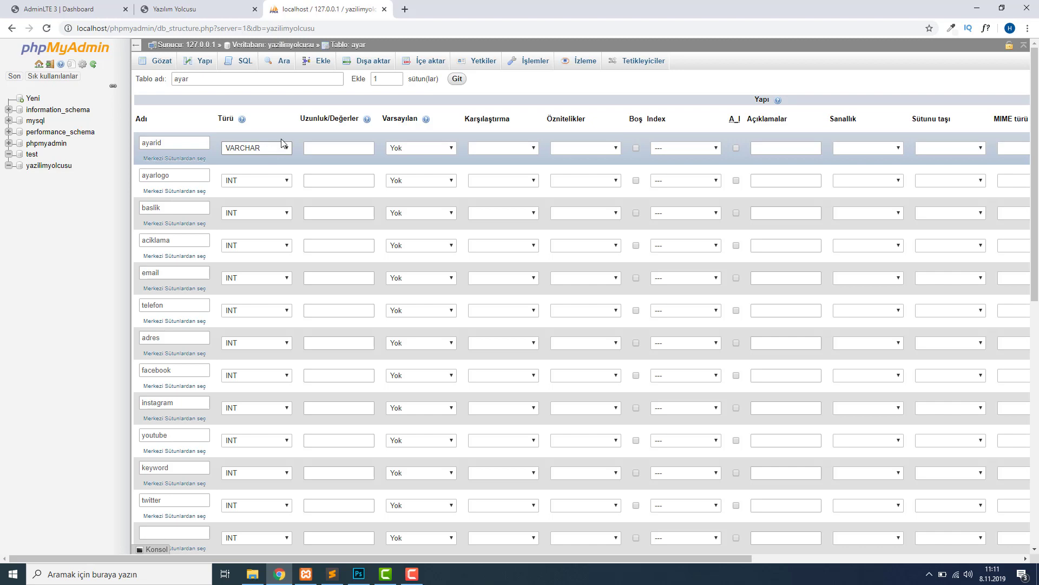
pyautogui.click(271, 149)
pyautogui.click(280, 178)
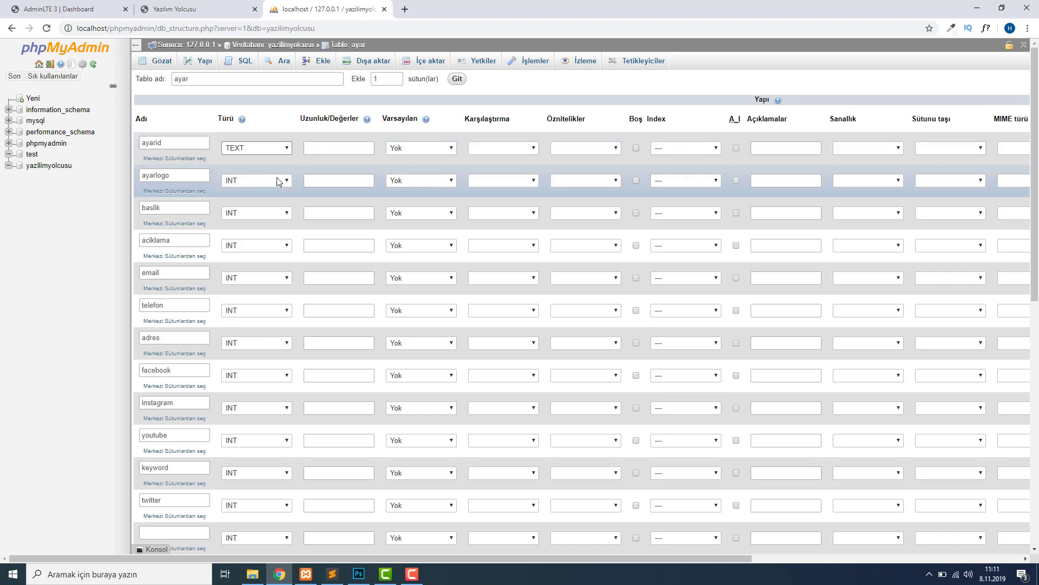
pyautogui.click(255, 147)
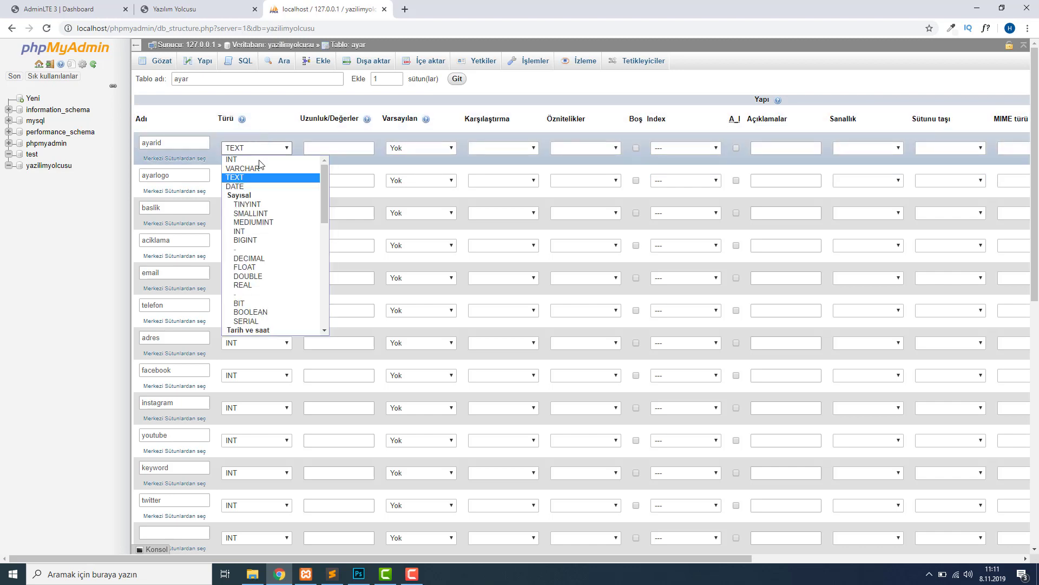
pyautogui.click(269, 128)
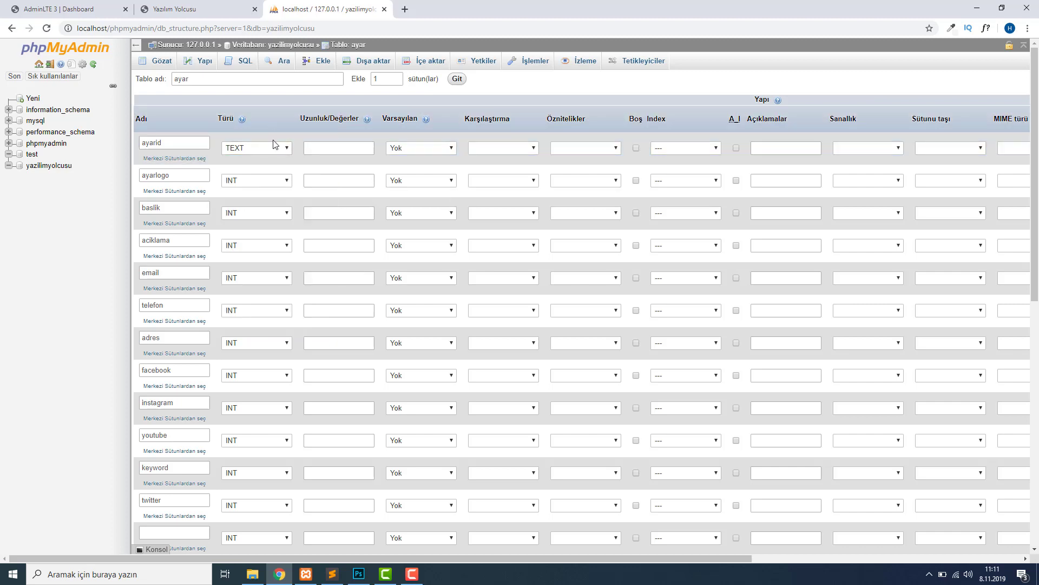
pyautogui.click(363, 149)
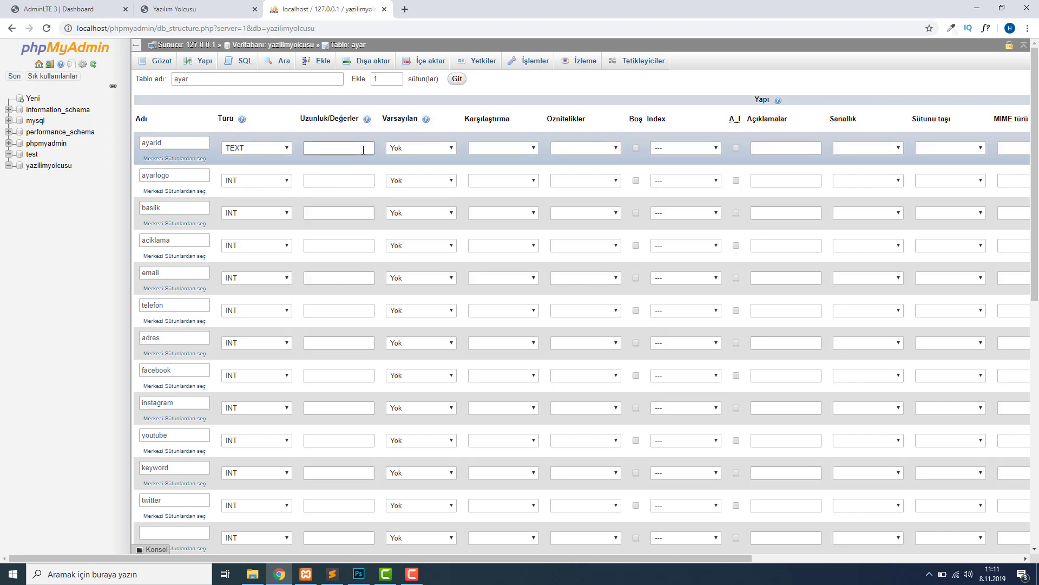
pyautogui.click(249, 152)
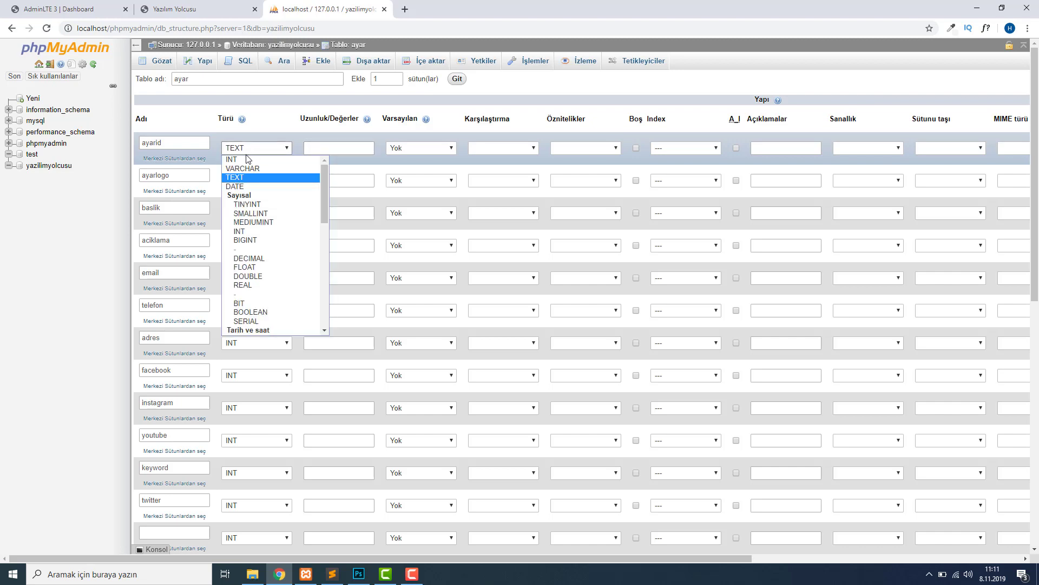
pyautogui.click(246, 154)
pyautogui.click(247, 153)
pyautogui.click(249, 158)
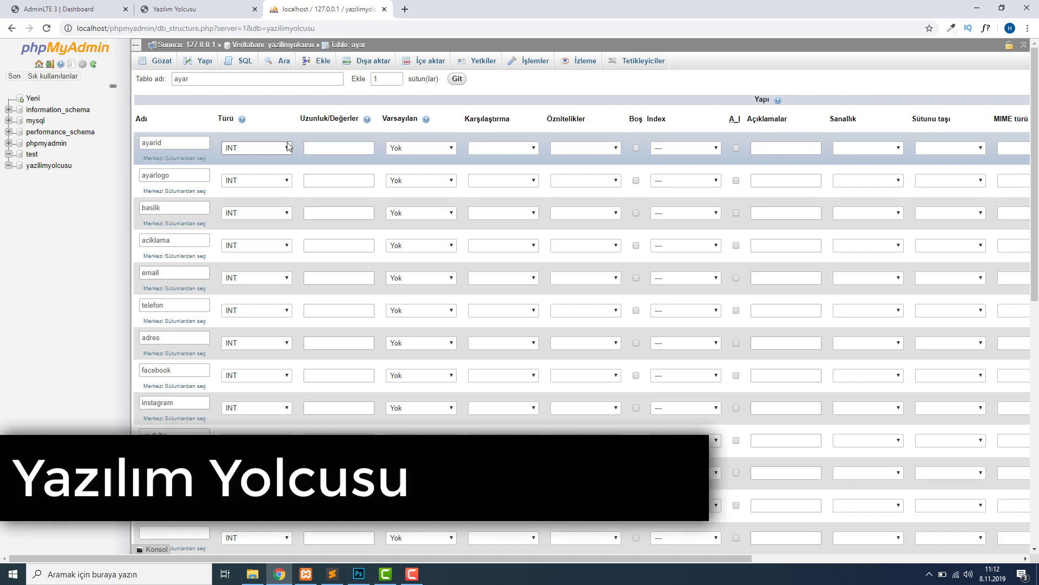
pyautogui.click(314, 147)
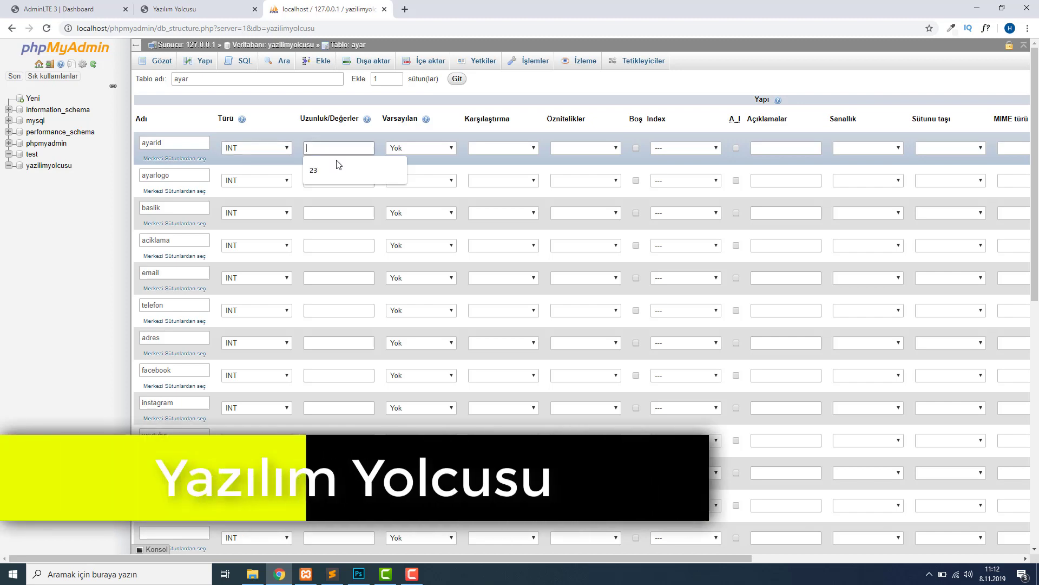
# Set the ayarid column length to 10.
pyautogui.write('11')
pyautogui.doubleClick(313, 149)
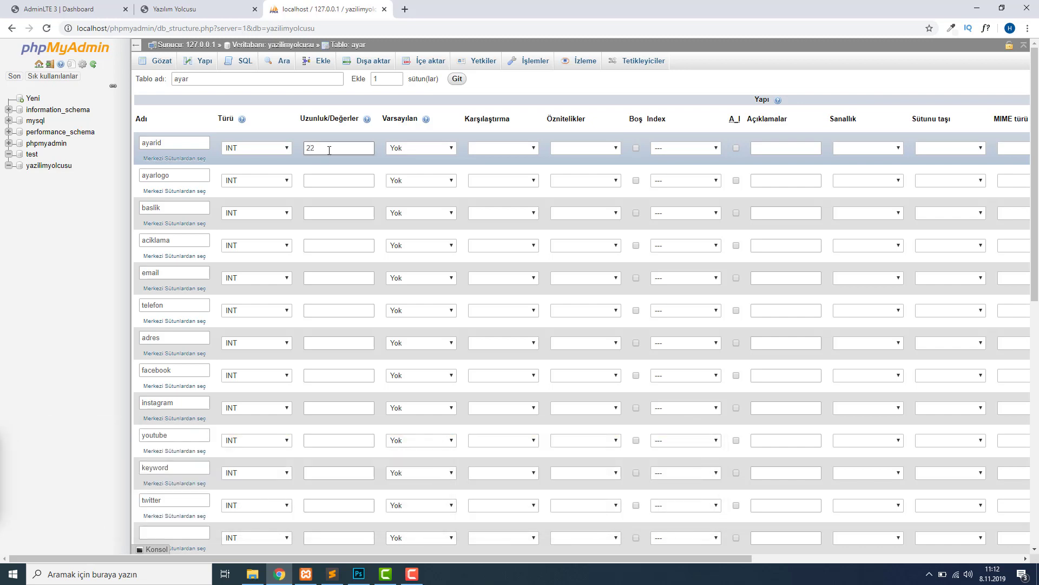
pyautogui.press('BackSpace')
pyautogui.write('10')
# Make ayarlogo and baslik VARCHAR 300, and aciklama TEXT 1000.
pyautogui.click(243, 180)
pyautogui.click(254, 203)
pyautogui.click(327, 182)
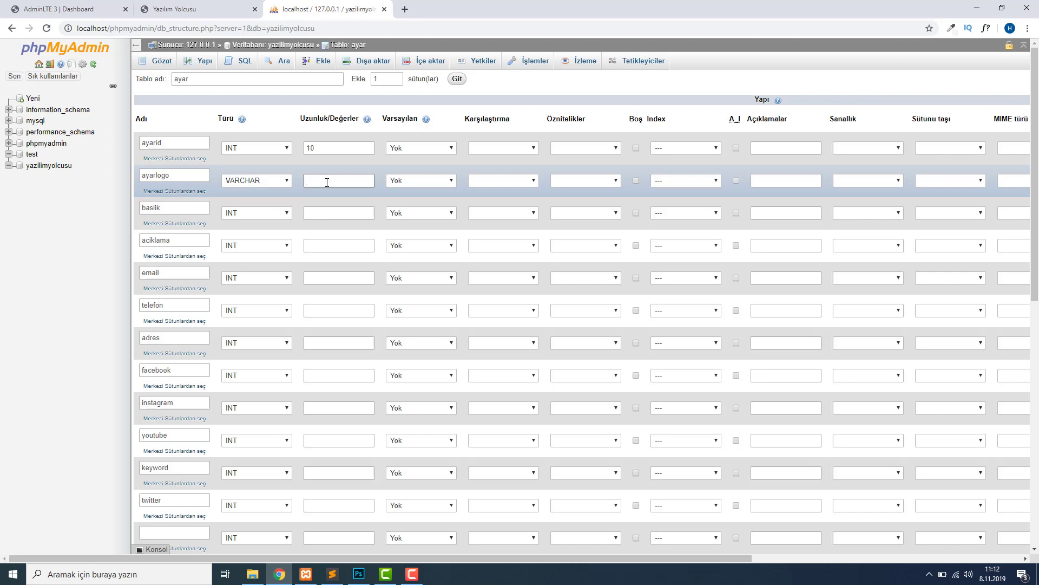
pyautogui.write('300')
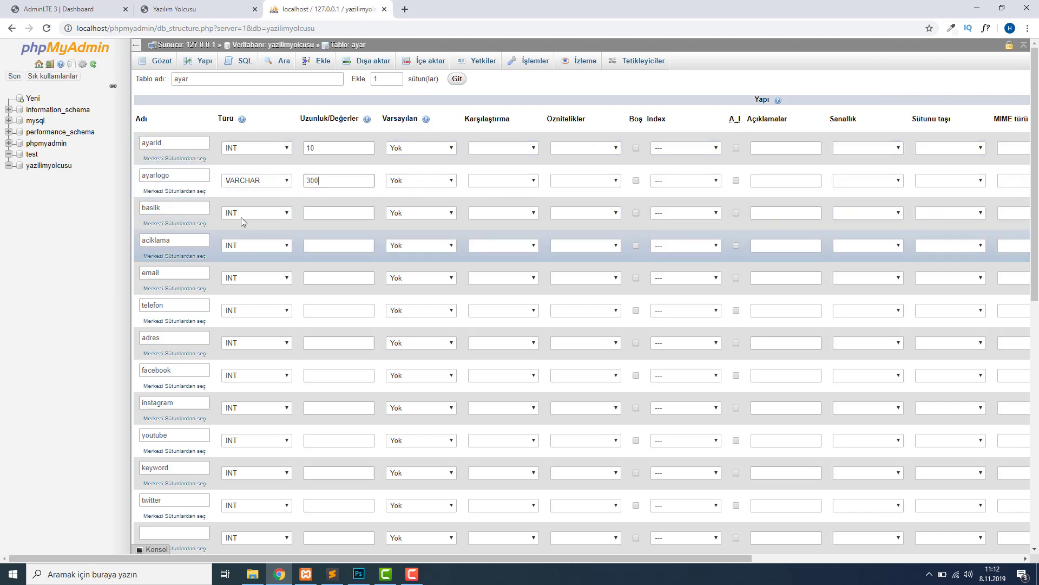
pyautogui.click(255, 212)
pyautogui.click(247, 234)
pyautogui.click(343, 213)
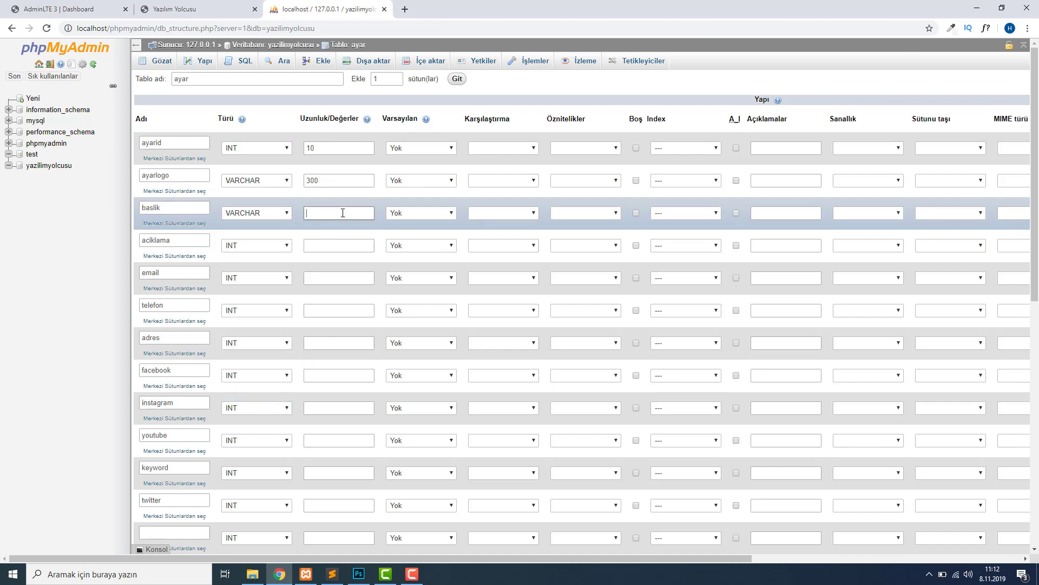
pyautogui.write('300')
pyautogui.click(279, 245)
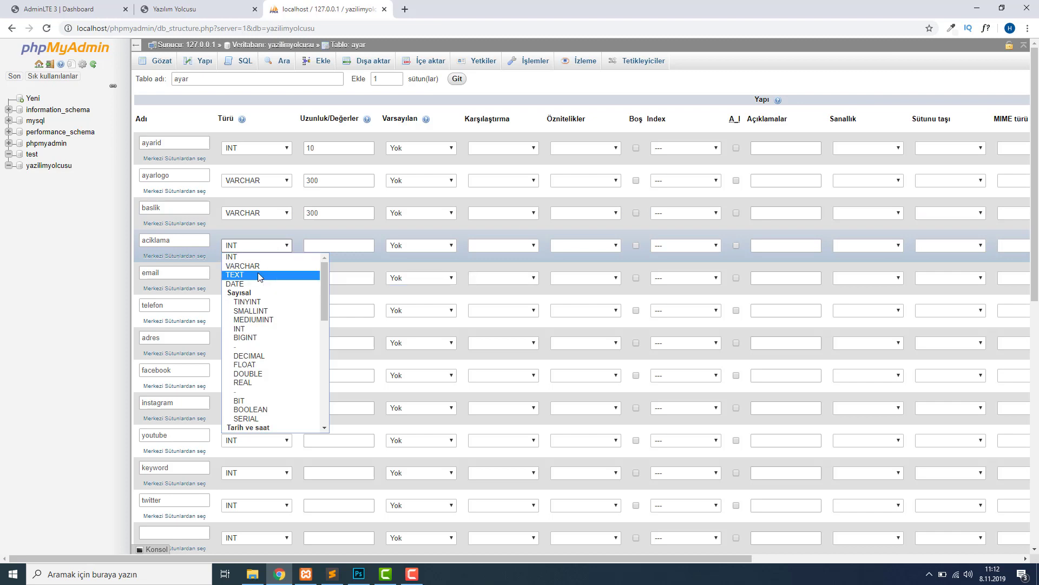
pyautogui.click(235, 274)
pyautogui.click(351, 247)
pyautogui.write('1000')
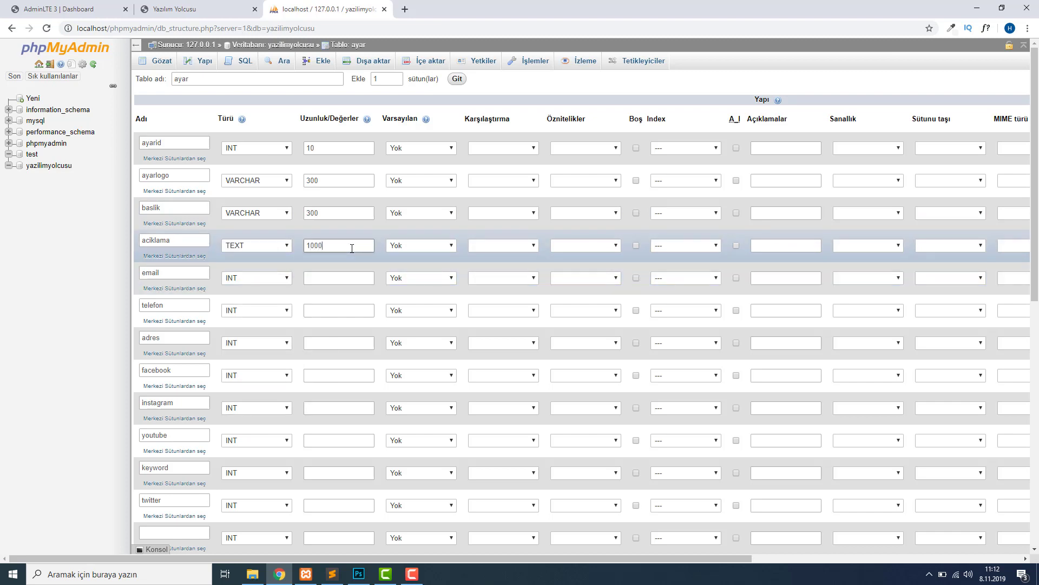
# Make email VARCHAR(100), telefon VARCHAR(16), and switch adres to VARCHAR.
pyautogui.click(257, 278)
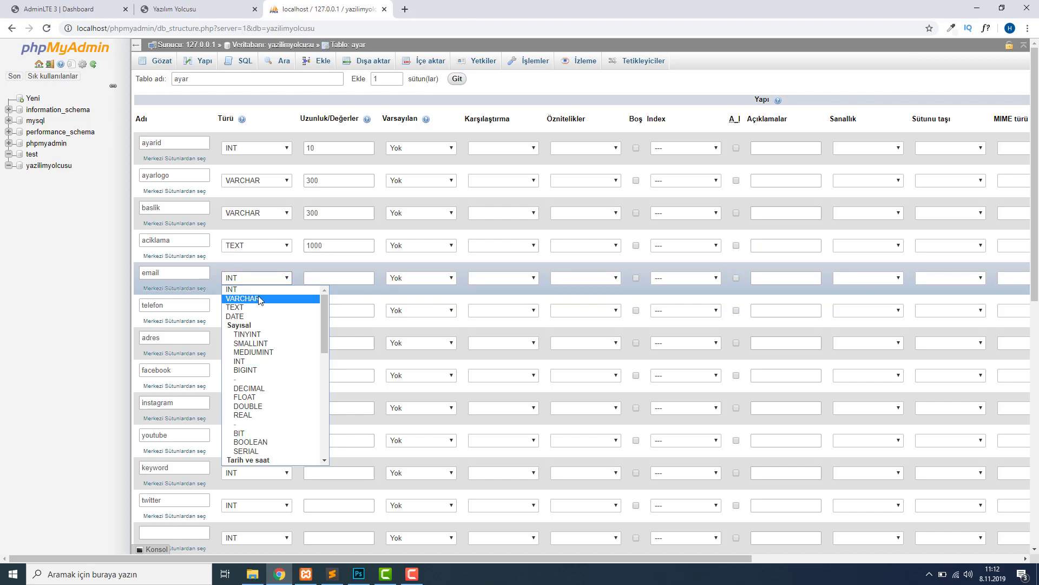
pyautogui.click(239, 295)
pyautogui.click(326, 277)
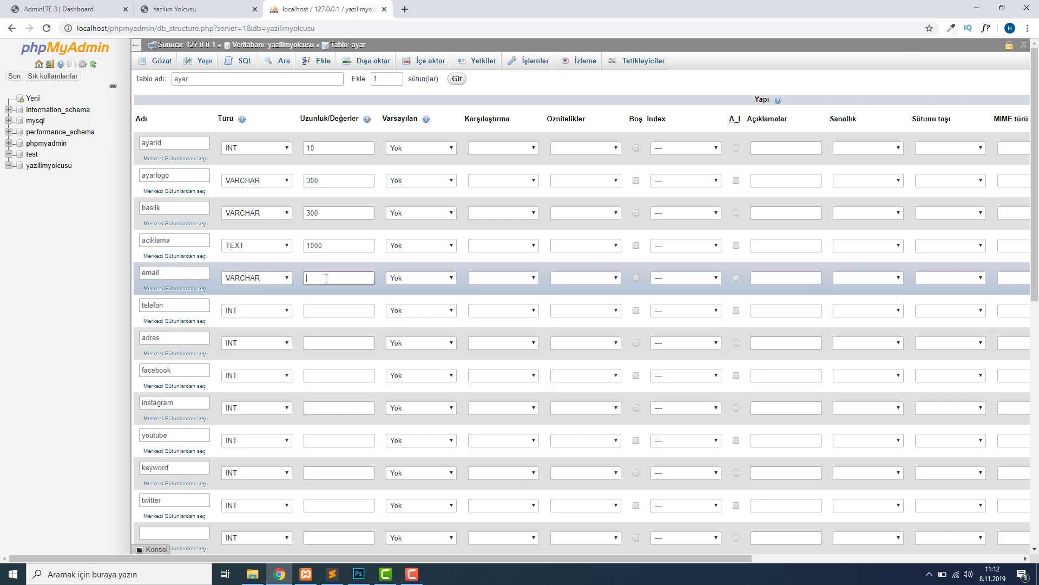
pyautogui.write('100')
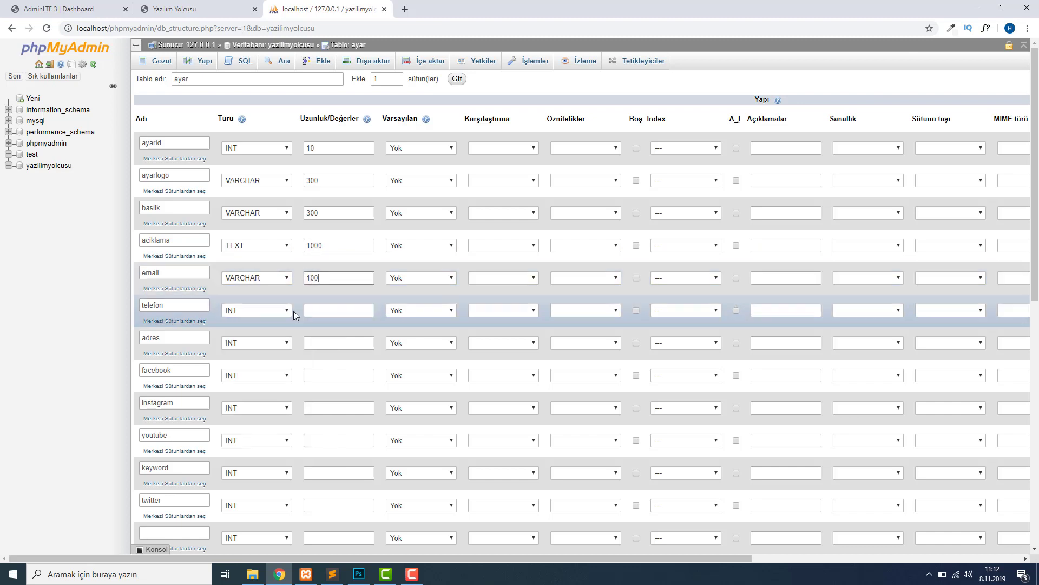
pyautogui.click(287, 310)
pyautogui.click(239, 327)
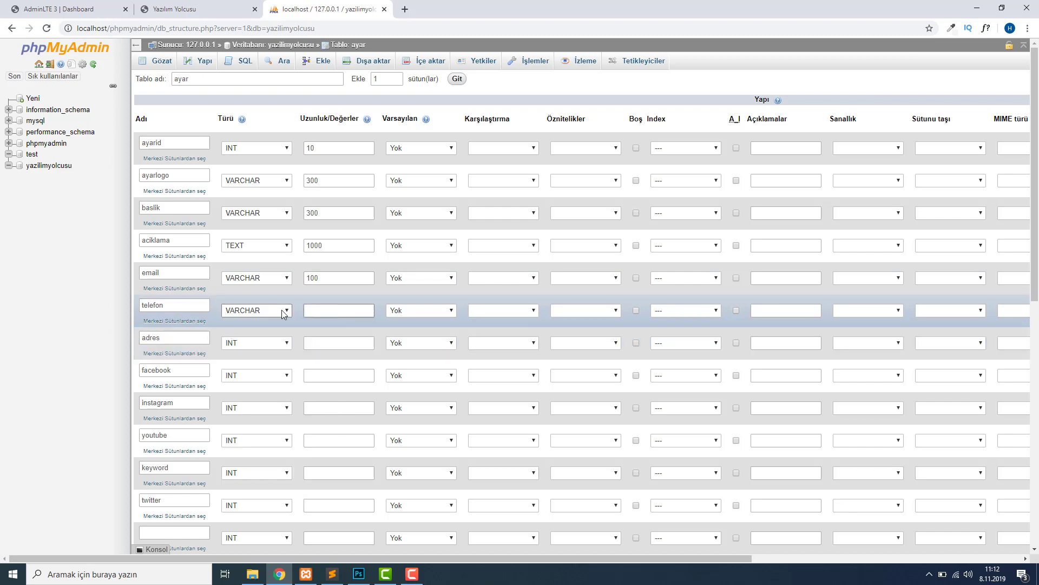
pyautogui.click(241, 311)
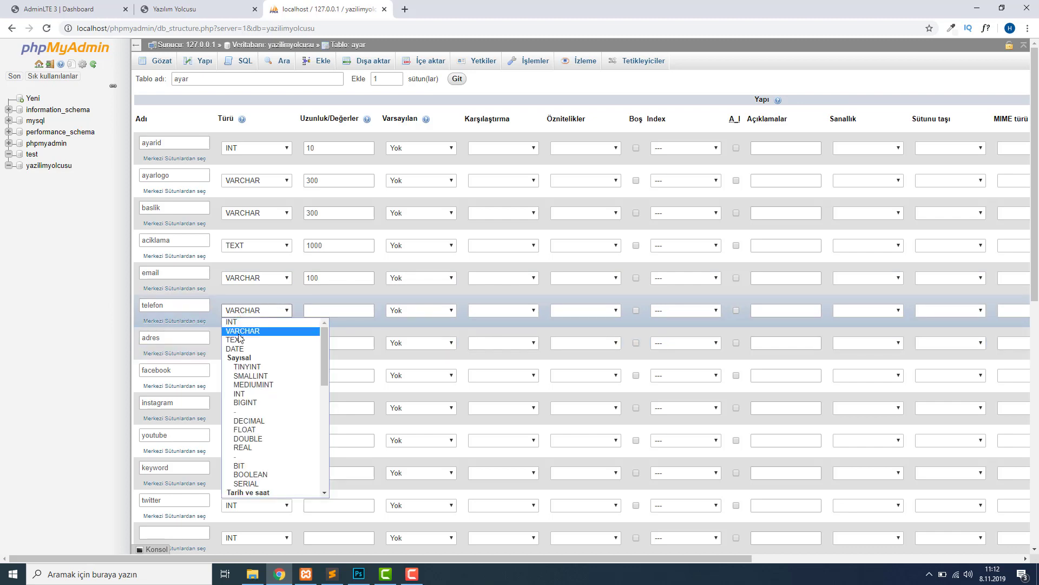
pyautogui.click(242, 331)
pyautogui.click(343, 314)
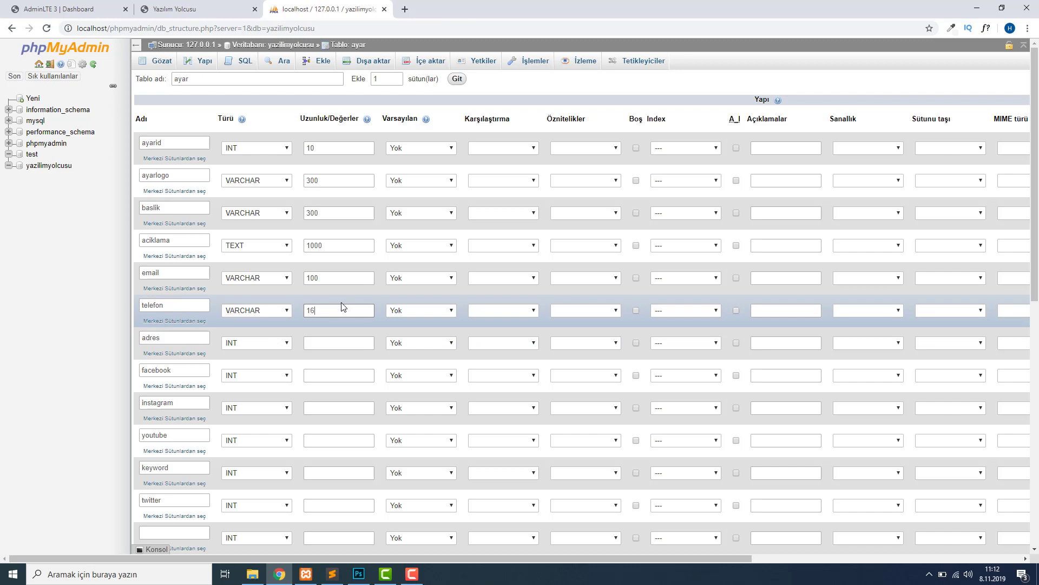
pyautogui.click(285, 343)
pyautogui.click(243, 361)
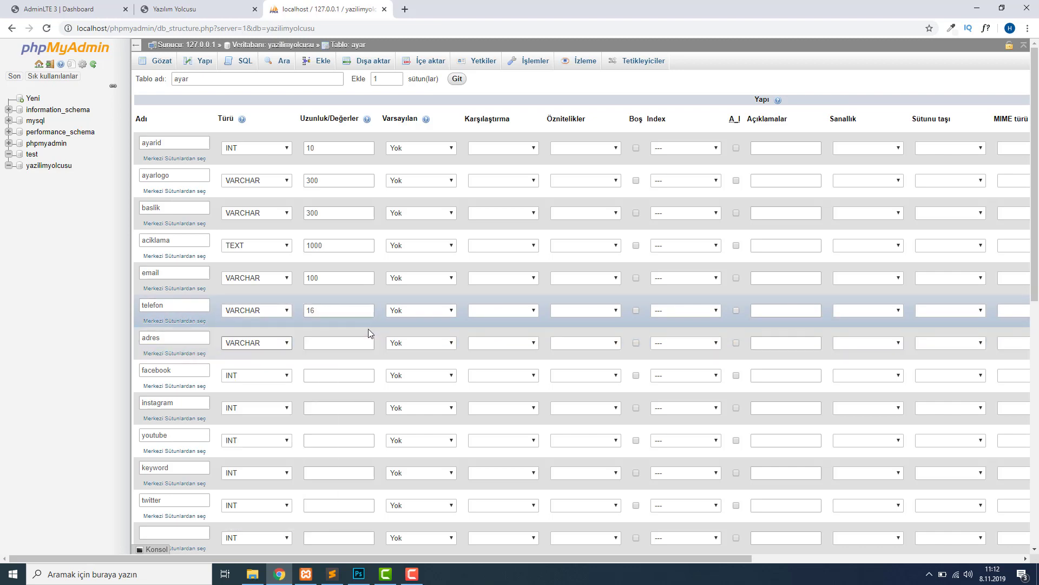
# Give adres length 100, make facebook VARCHAR(121) and instagram VARCHAR(100).
pyautogui.click(363, 345)
pyautogui.write('100')
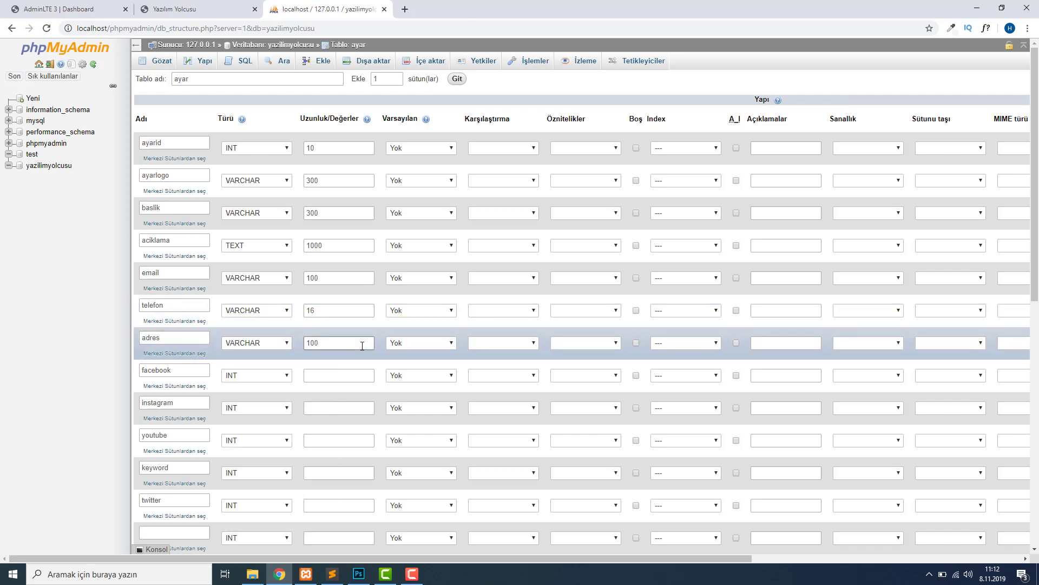
pyautogui.click(286, 375)
pyautogui.click(244, 394)
pyautogui.click(334, 377)
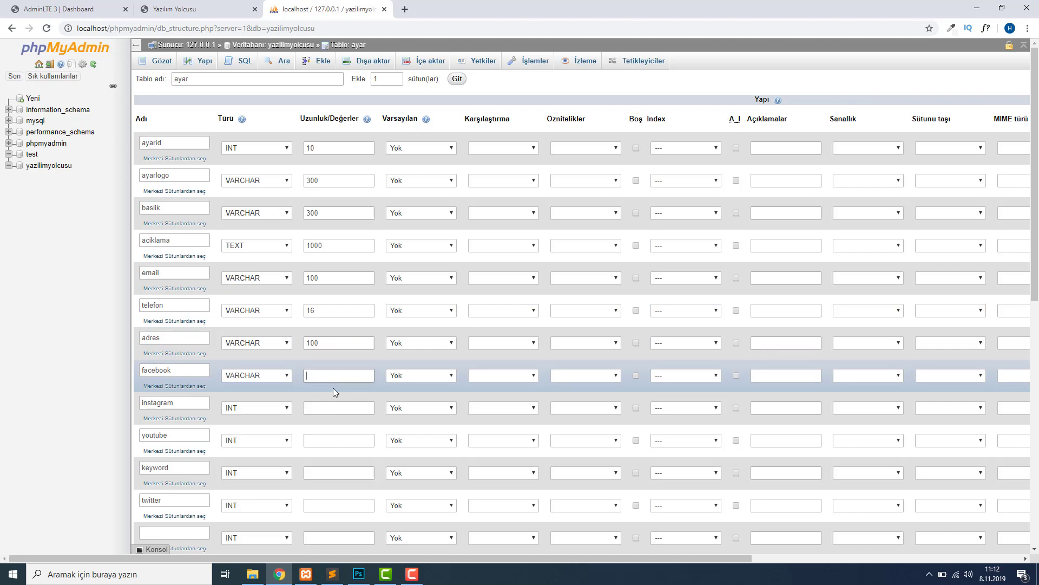
pyautogui.click(248, 409)
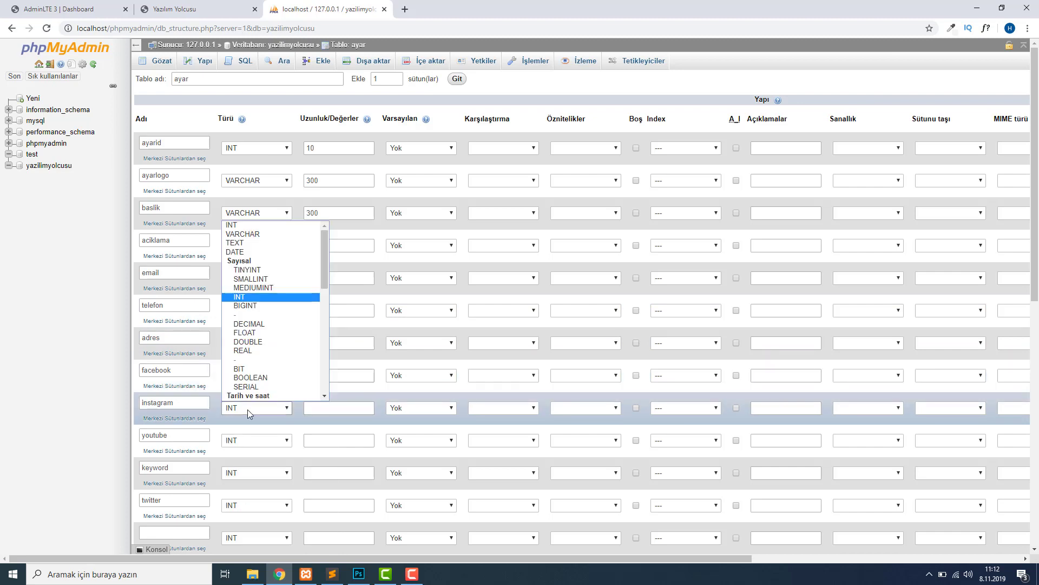
pyautogui.click(261, 226)
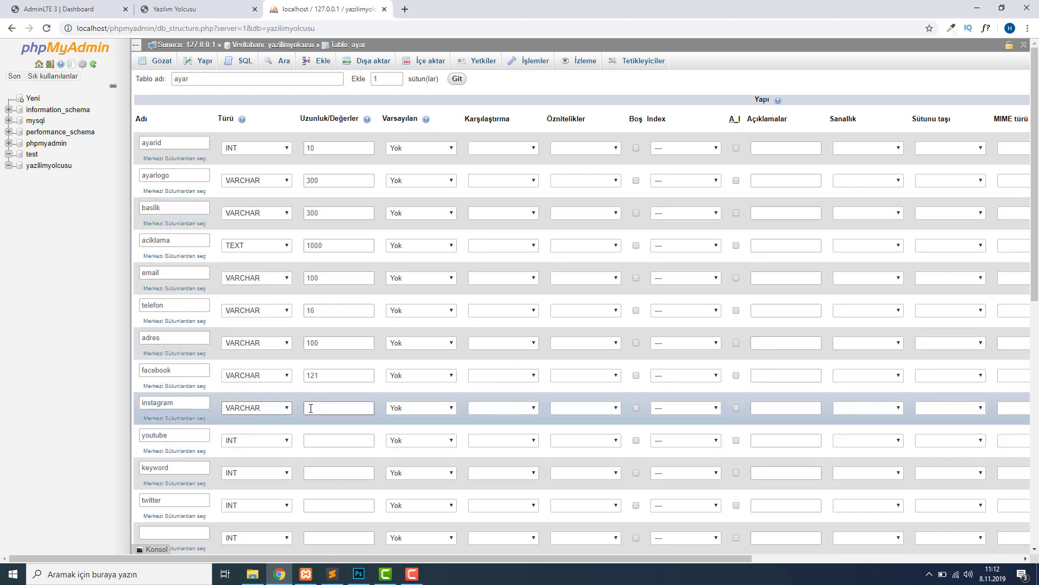
pyautogui.click(310, 408)
pyautogui.write('100')
# Set youtube, keyword and twitter to VARCHAR with lengths 100, 300 and 100.
pyautogui.click(265, 440)
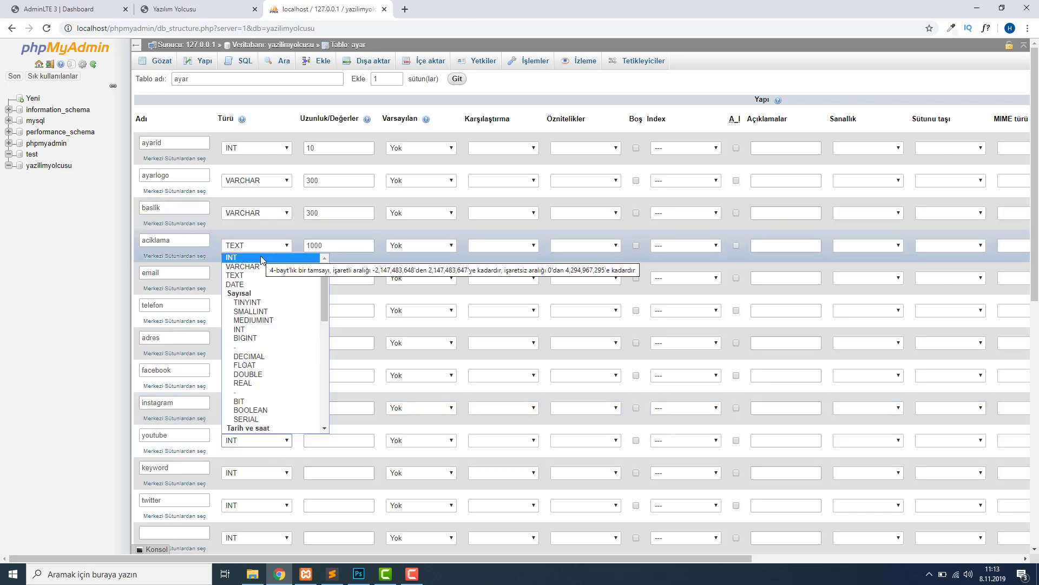
pyautogui.click(261, 258)
pyautogui.click(239, 440)
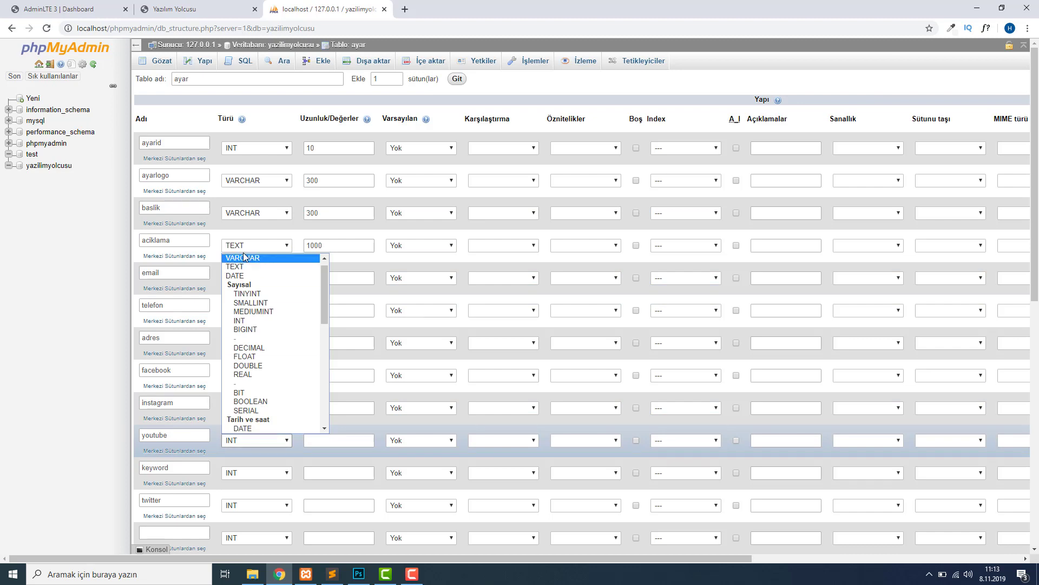
pyautogui.click(244, 258)
pyautogui.click(348, 441)
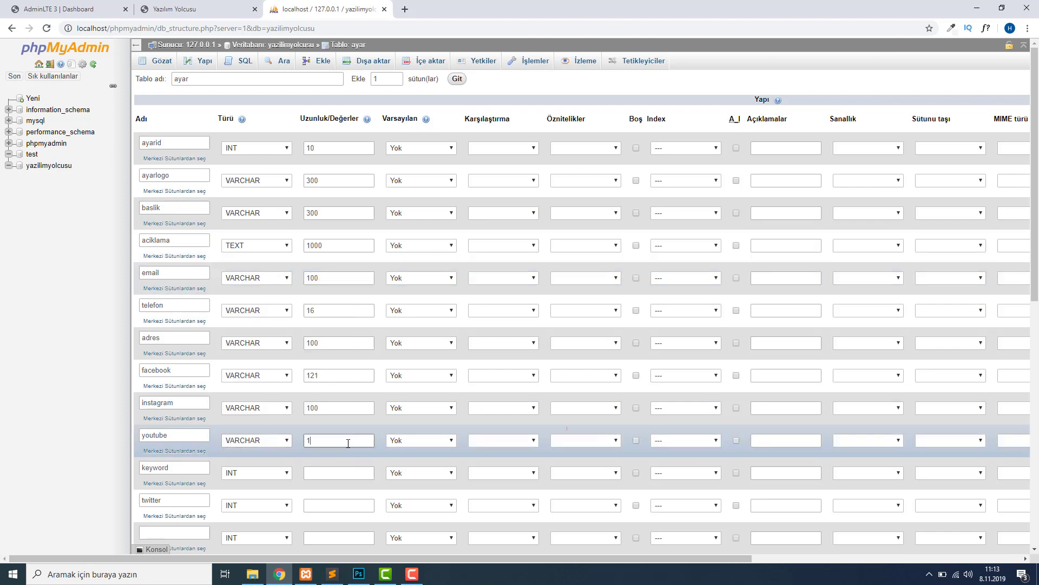
pyautogui.click(254, 472)
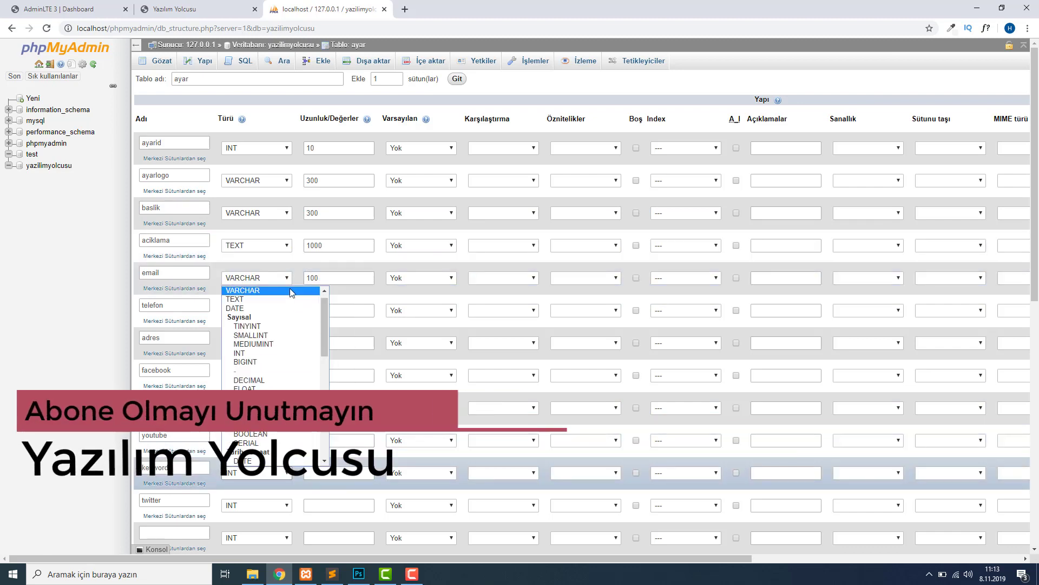
pyautogui.click(292, 291)
pyautogui.click(336, 472)
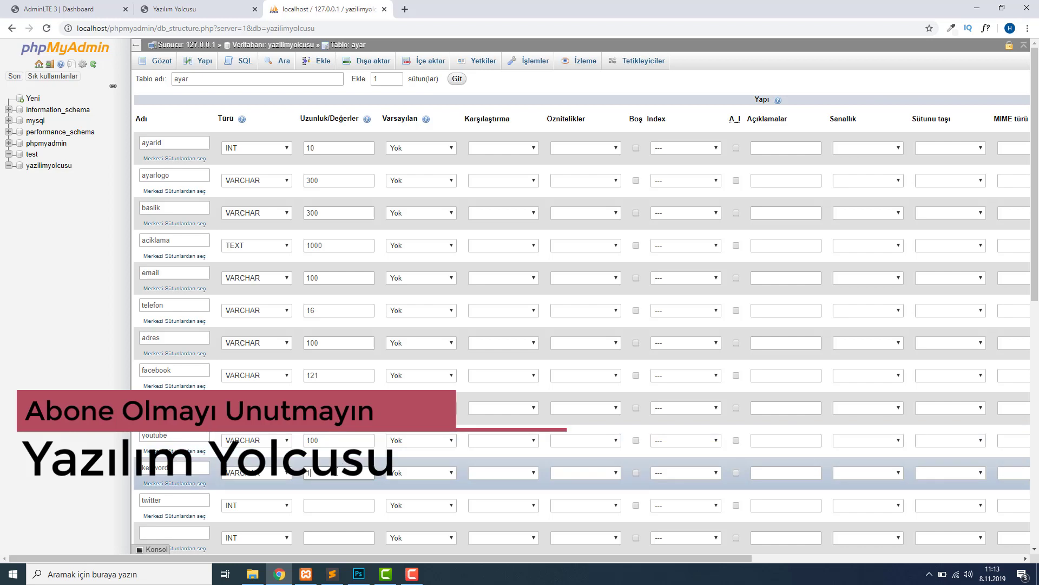
pyautogui.write('100')
pyautogui.click(255, 505)
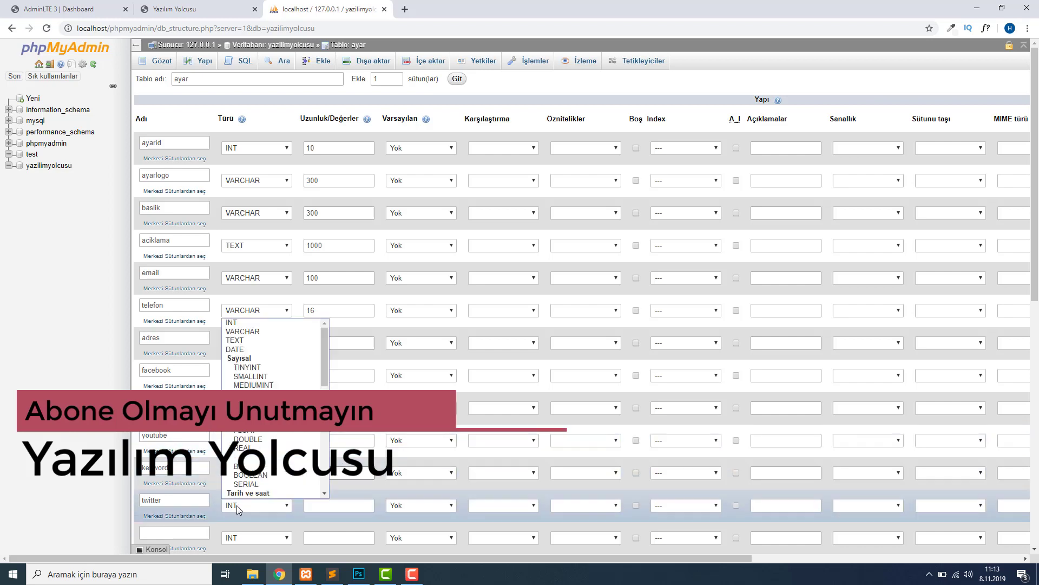
pyautogui.click(265, 333)
pyautogui.click(320, 507)
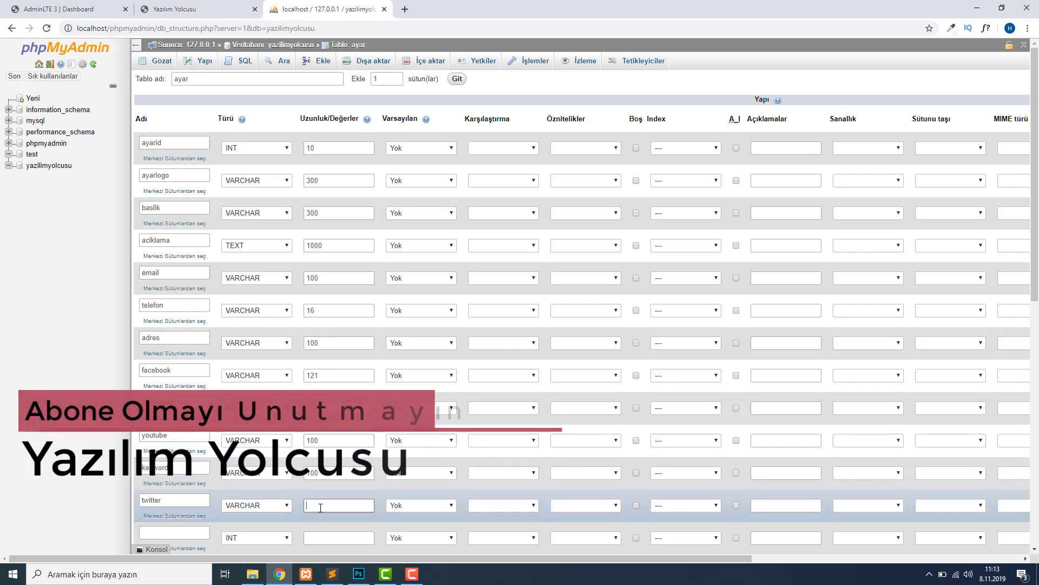
pyautogui.write('100')
pyautogui.click(307, 473)
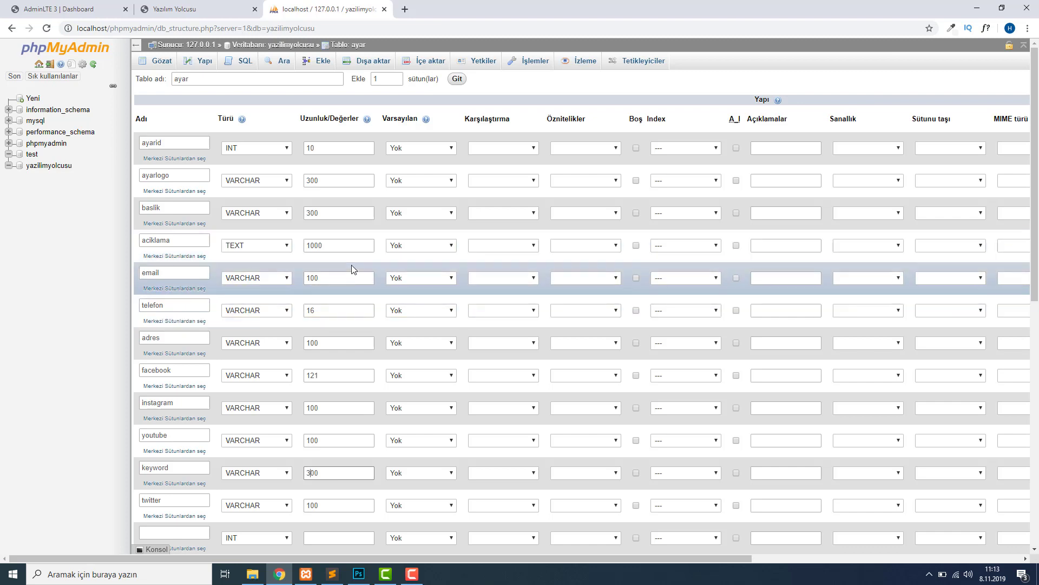
pyautogui.scroll(-5, 352, 265)
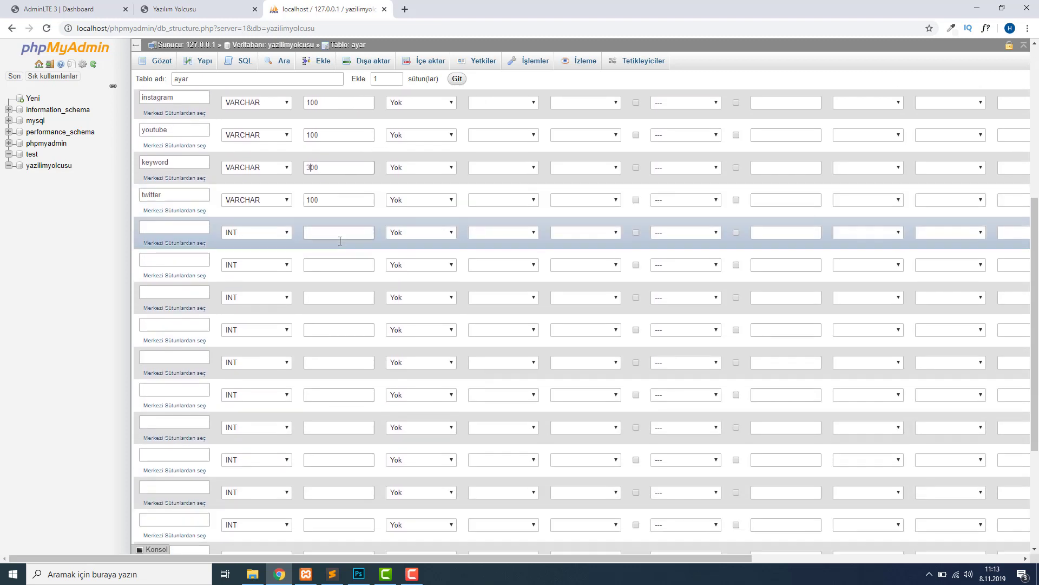
pyautogui.scroll(2, 340, 241)
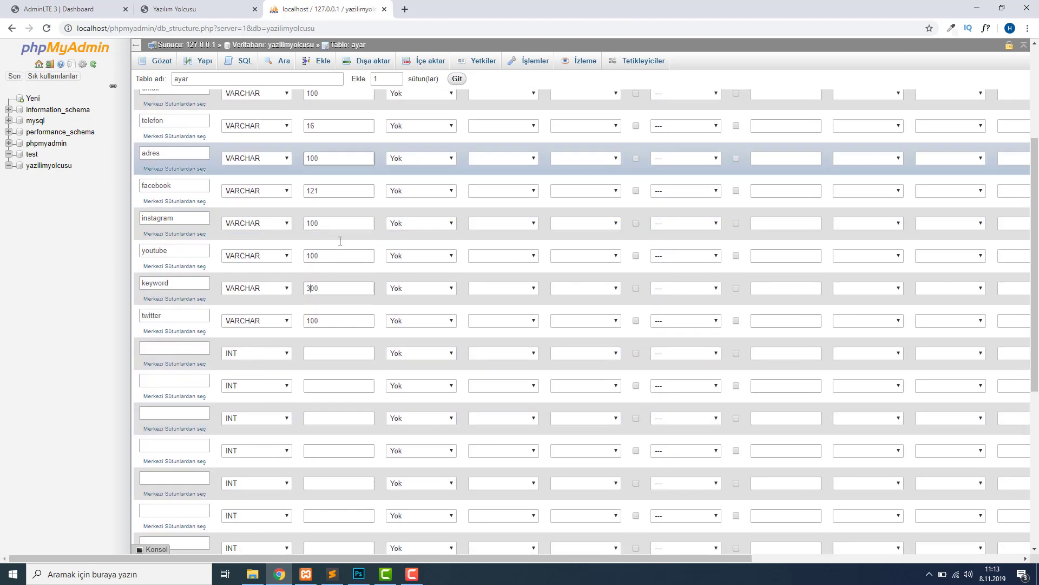
pyautogui.scroll(-6, 342, 239)
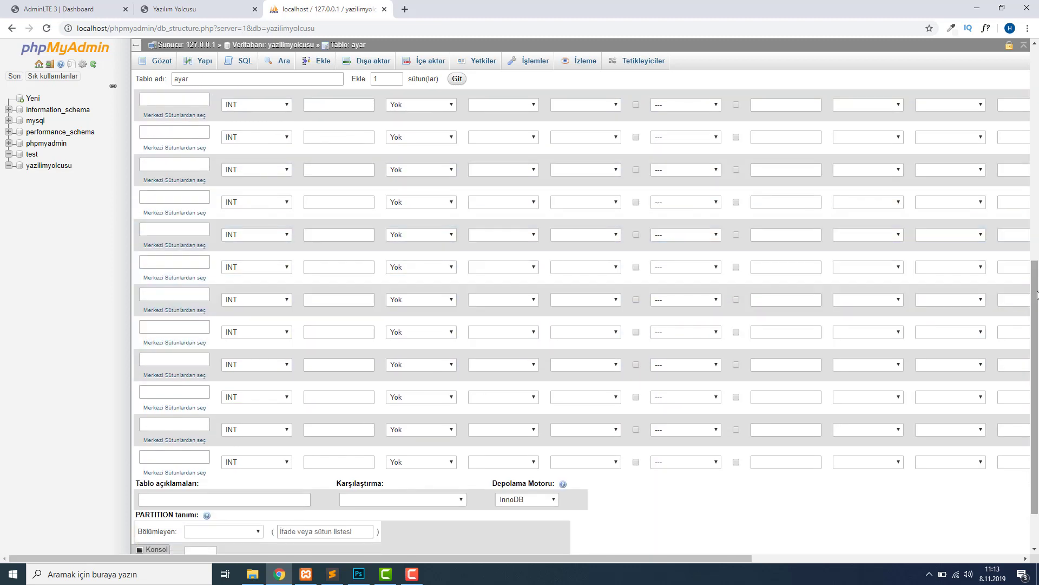
# Save the ayar table with its twelve typed columns and InnoDB engine.
pyautogui.moveTo(1037, 295); pyautogui.dragTo(1035, 365)
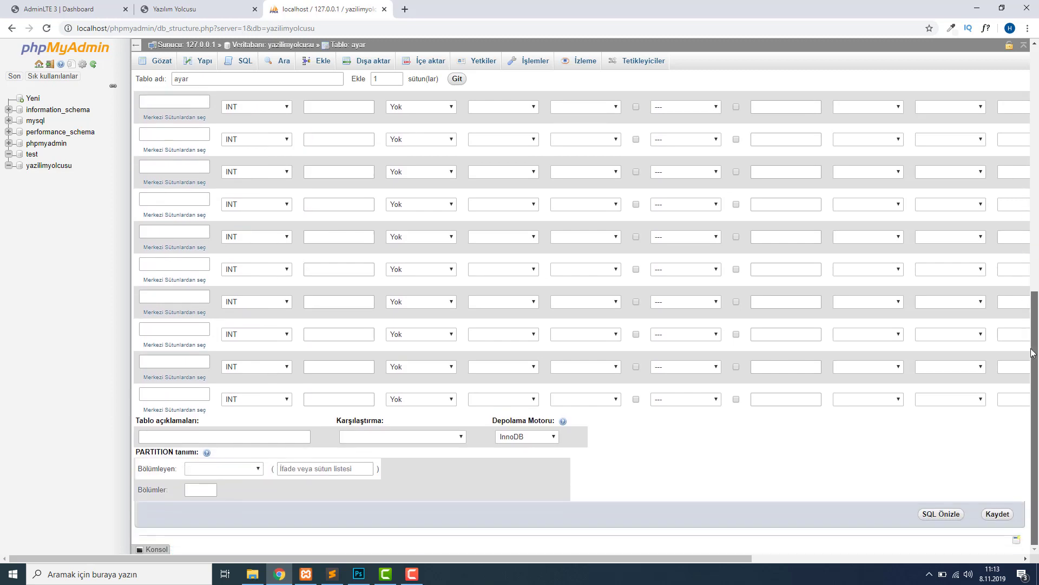
pyautogui.click(990, 512)
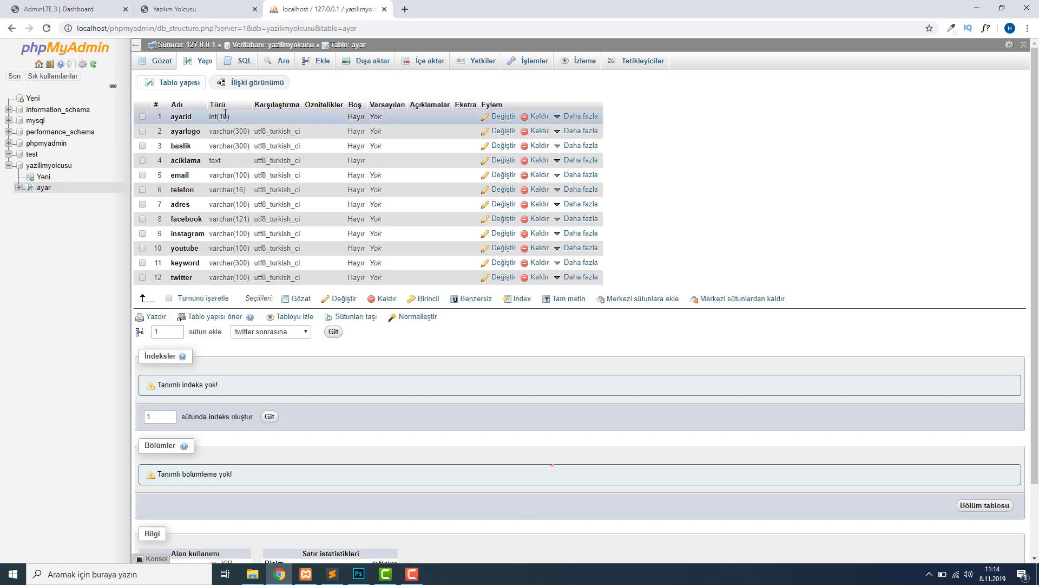
# Add a primary key on ayarid, then browse the still-empty ayar table.
pyautogui.moveTo(172, 117); pyautogui.dragTo(305, 125)
pyautogui.click(316, 84)
pyautogui.moveTo(556, 118)
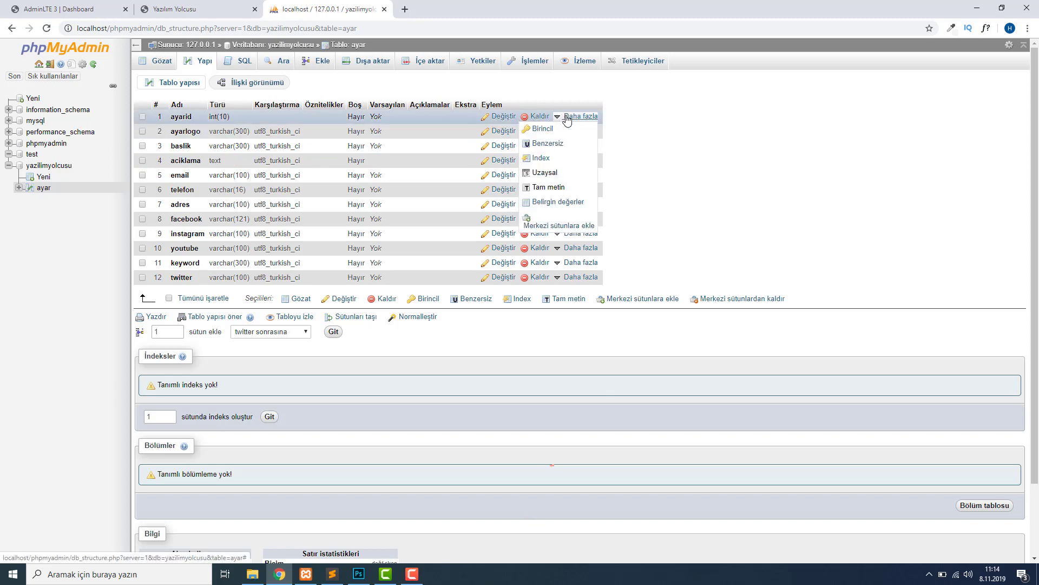
pyautogui.click(557, 130)
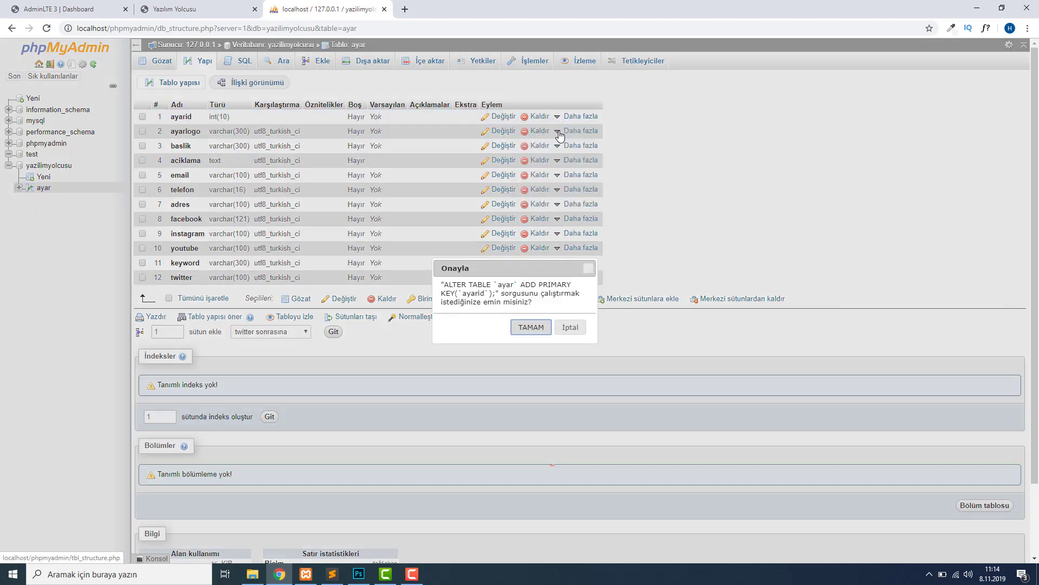
pyautogui.click(525, 328)
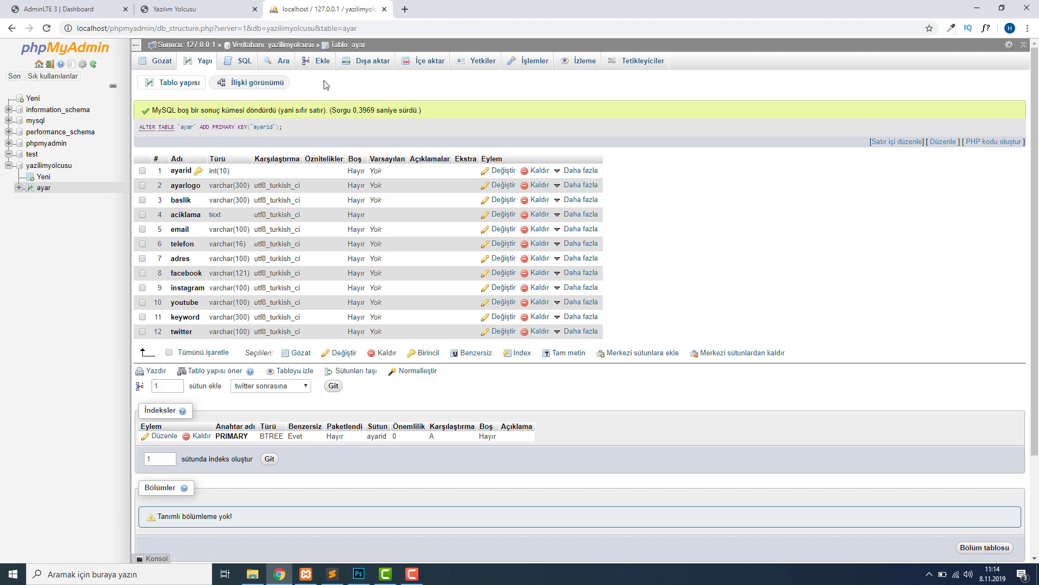
pyautogui.click(153, 62)
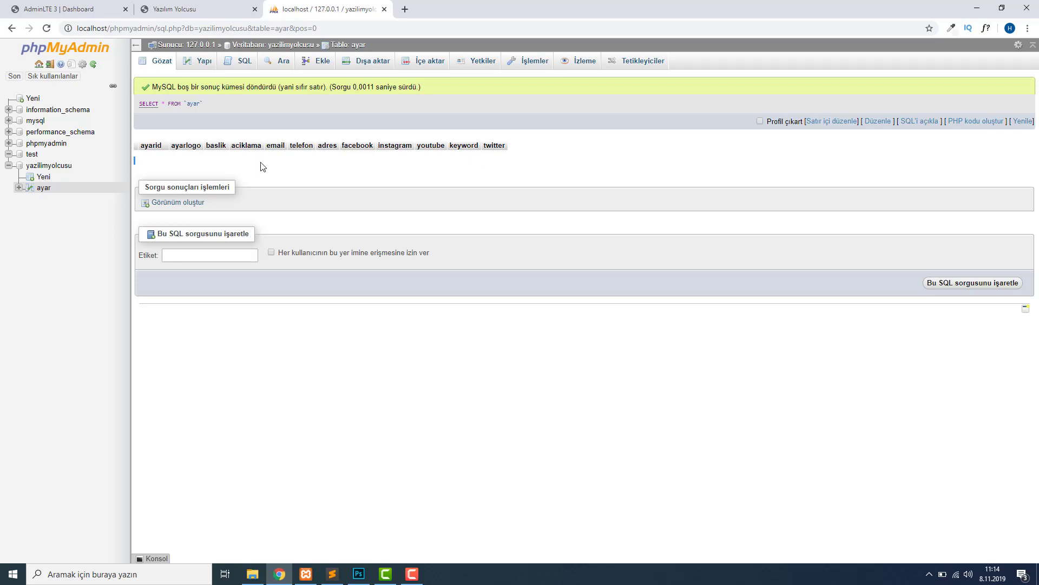
# Glance at the Yazılım Yolcusu website tab, then open the ayar table's insert-row form.
pyautogui.click(197, 8)
pyautogui.scroll(1, 1037, 372)
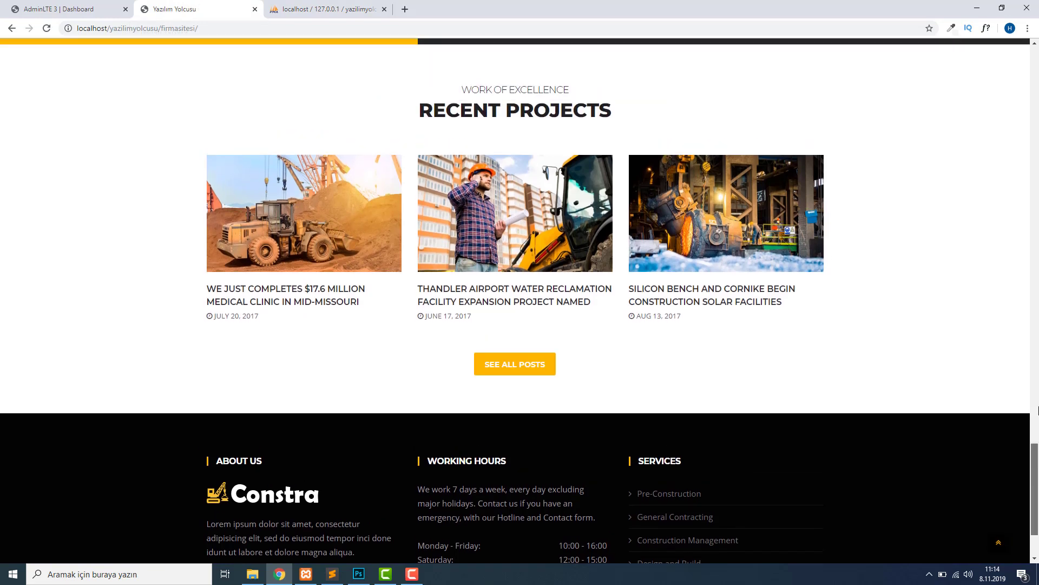
pyautogui.moveTo(1035, 477); pyautogui.dragTo(601, 81)
pyautogui.click(325, 9)
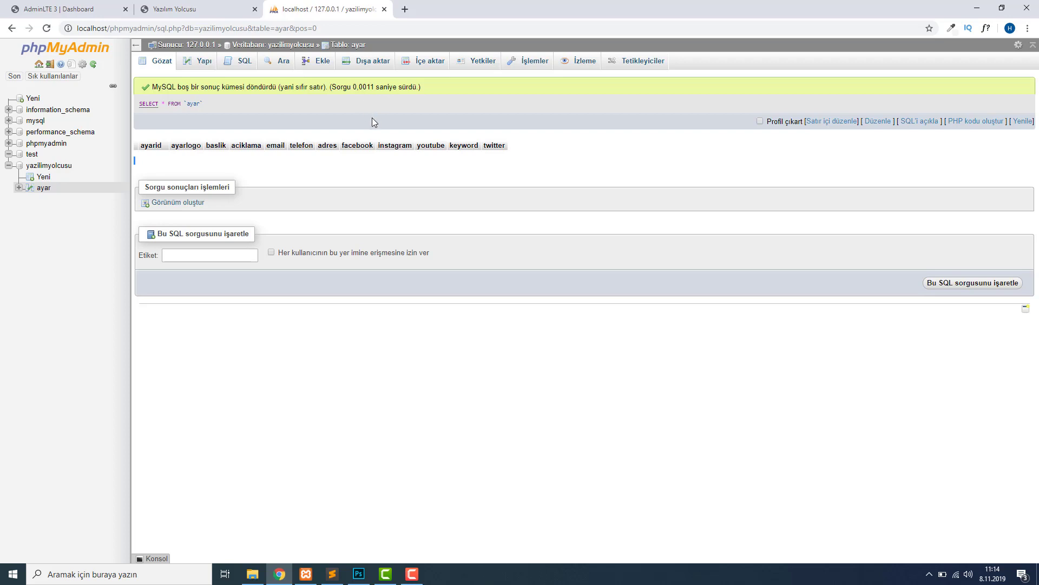
pyautogui.click(314, 64)
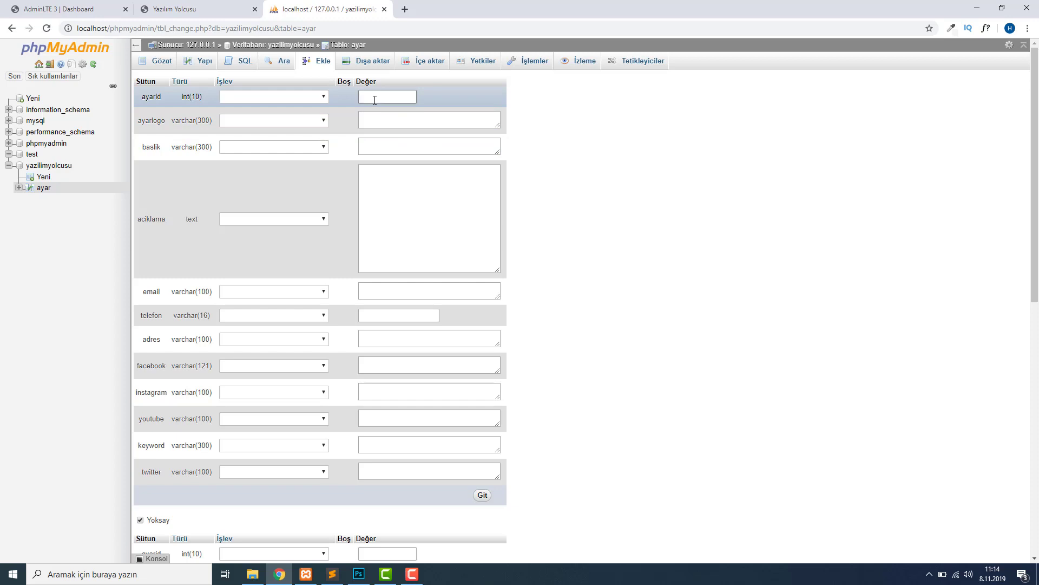
# Enter ayarid 2 and baslik 'Yazılım Yolcusu' in the insert form.
pyautogui.click(375, 100)
pyautogui.write('2')
pyautogui.click(393, 128)
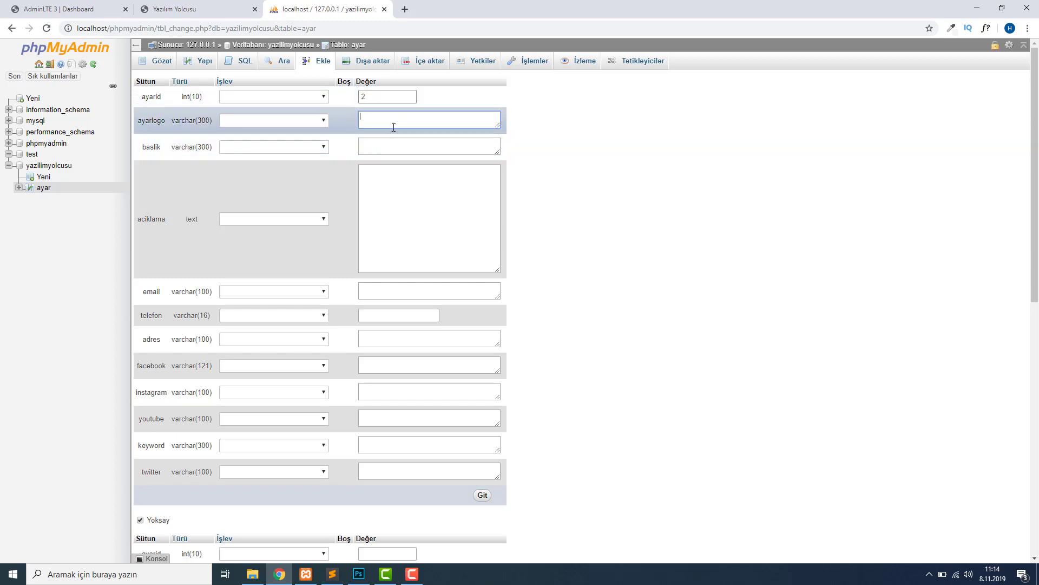
pyautogui.click(414, 145)
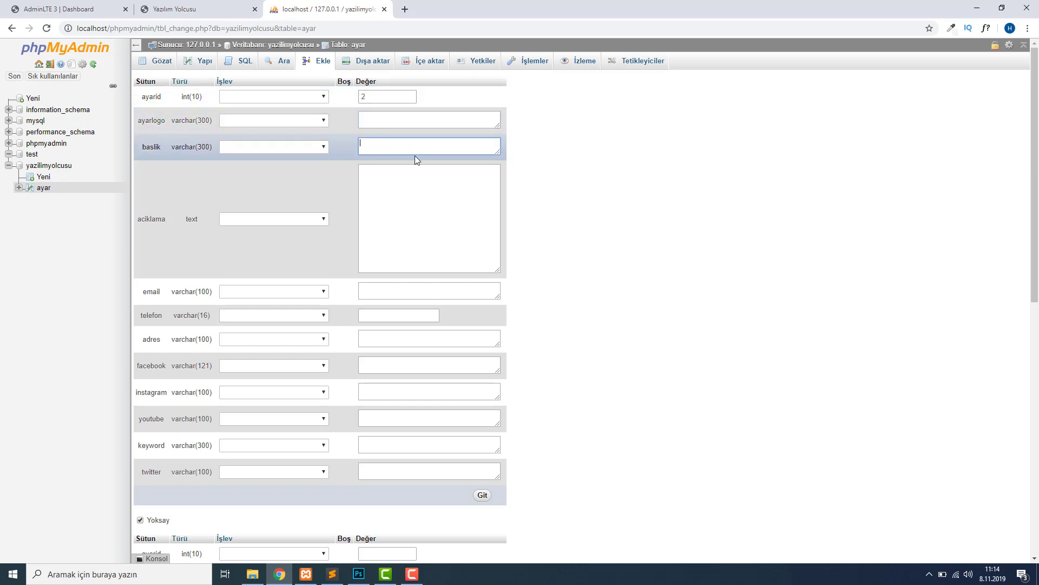
pyautogui.write('Yazılım Yol')
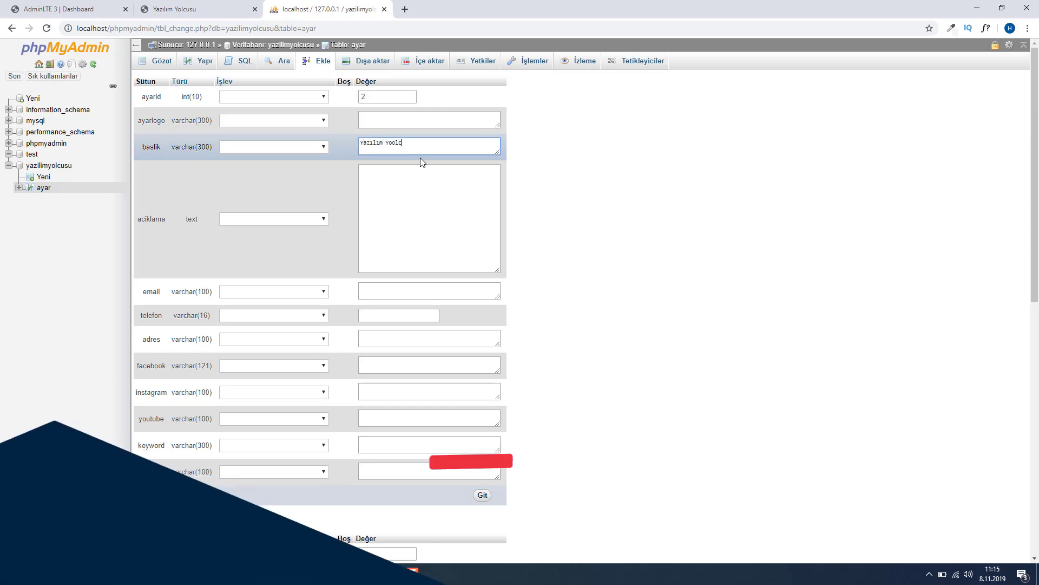
pyautogui.write('cusu')
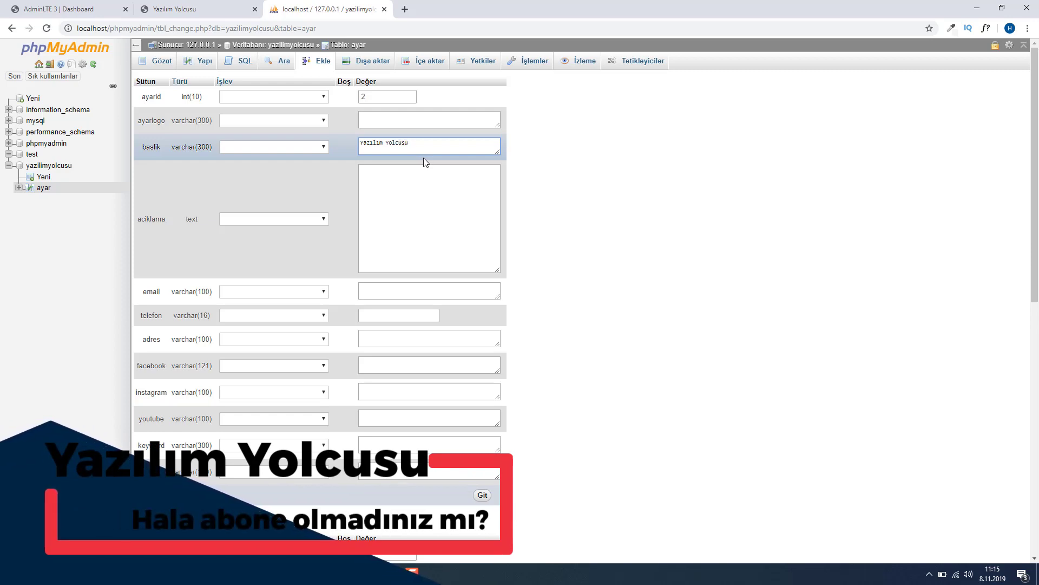
# Fill aciklama with a YouTube channel subscribe reminder and email with the site's contact address.
pyautogui.click(416, 179)
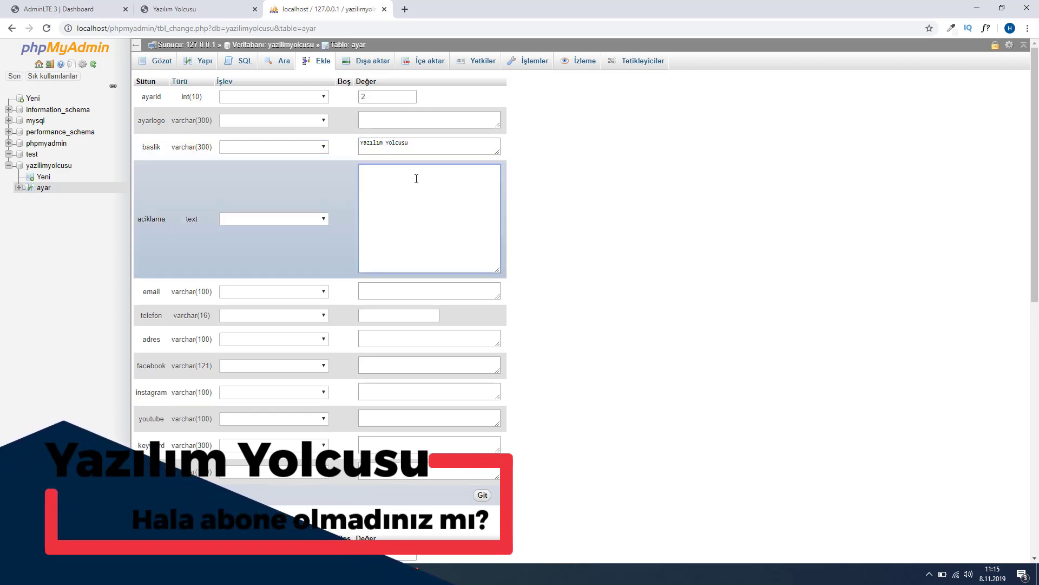
pyautogui.write('Yazılım Y')
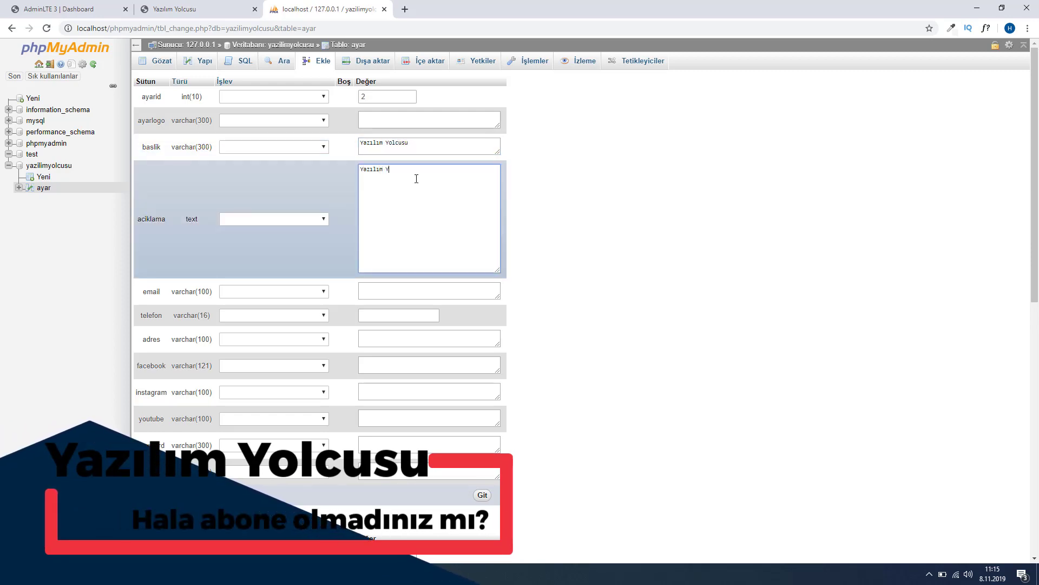
pyautogui.write('olcusu yout')
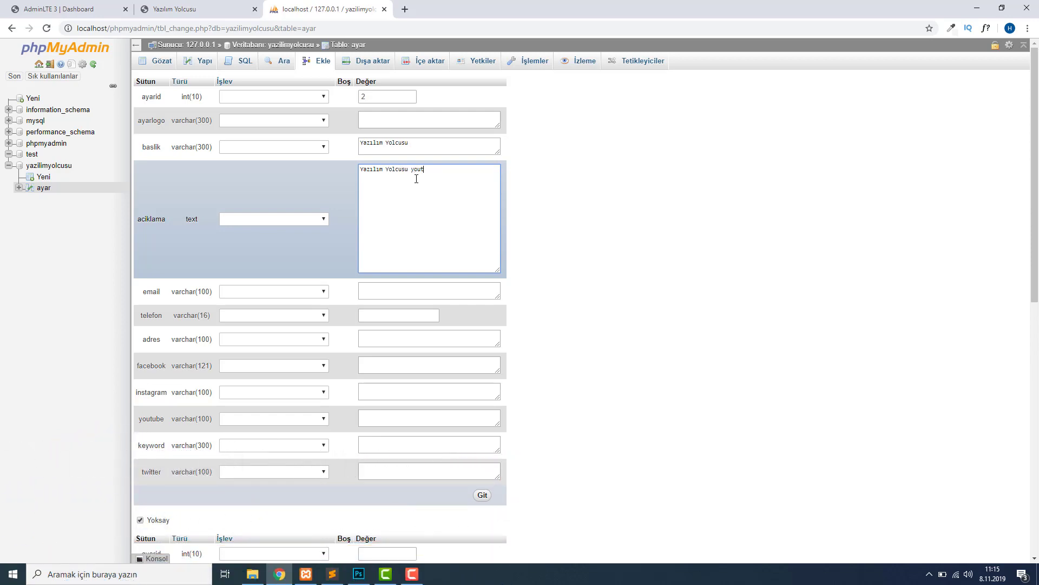
pyautogui.write('ube ab')
pyautogui.press('BackSpace')
pyautogui.write('kanalıma abone olmayı unutmayın')
pyautogui.click(399, 289)
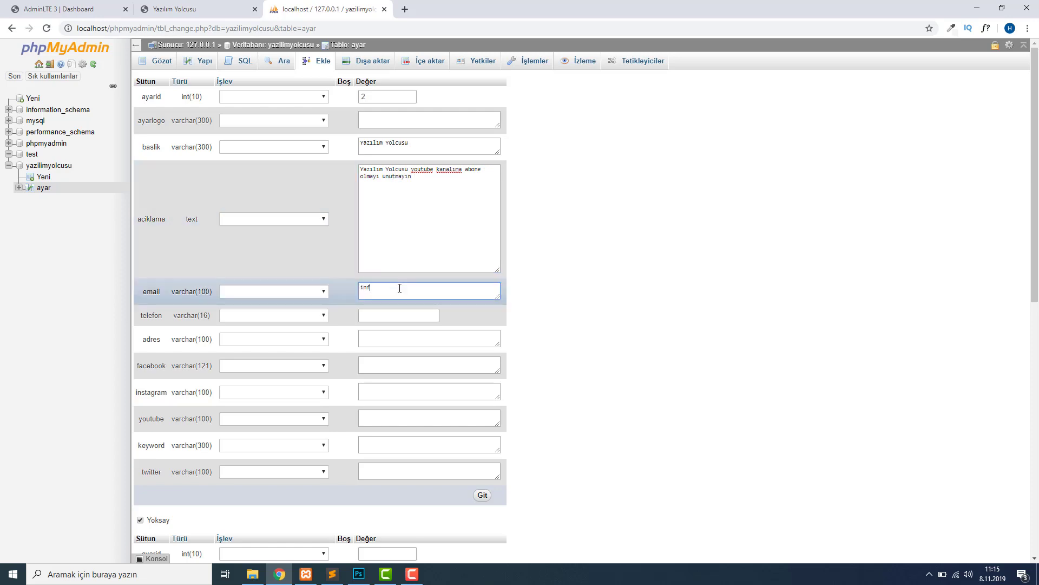
pyautogui.click(373, 314)
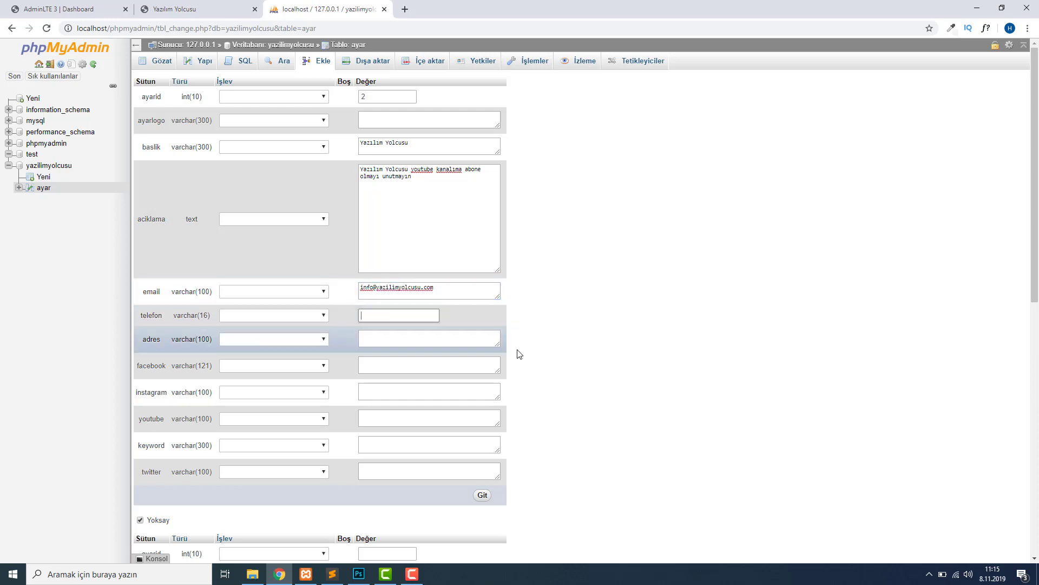
# Enter adres 'türkiye' plus the facebook, instagram and youtube links.
pyautogui.scroll(-1, 477, 317)
pyautogui.click(435, 283)
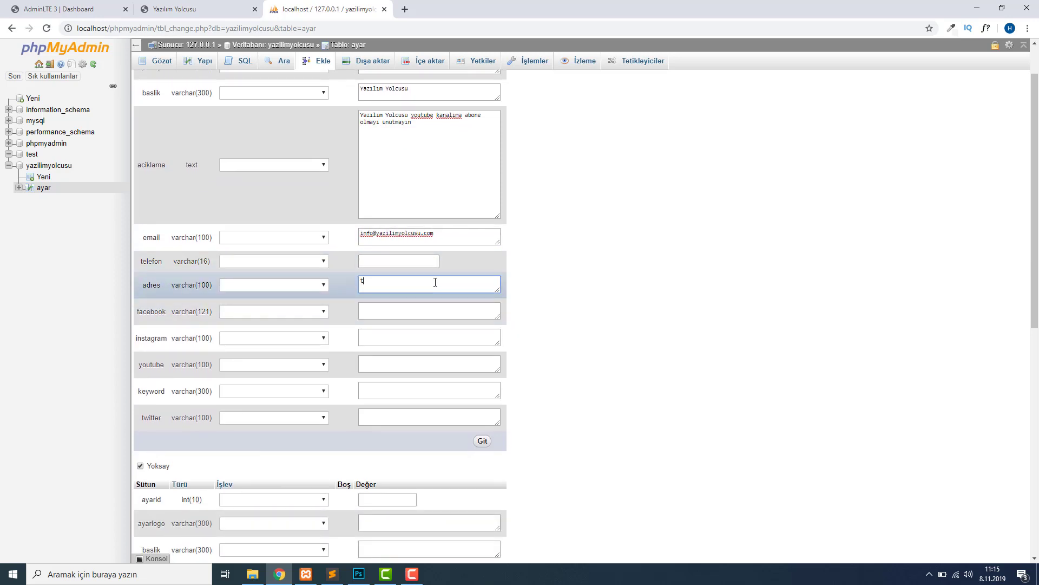
pyautogui.write('türkiye')
pyautogui.click(435, 317)
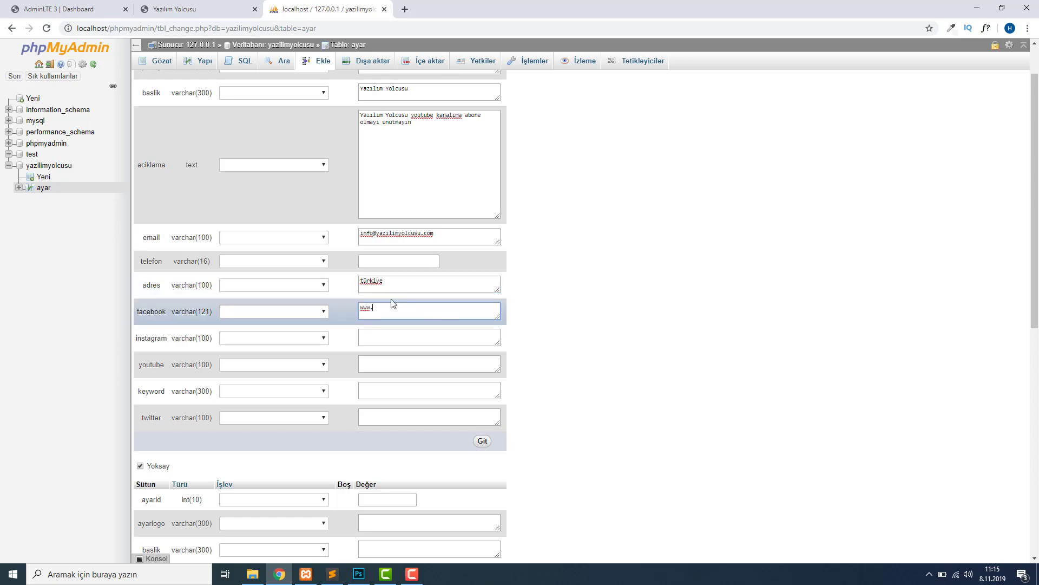
pyautogui.write('www.facebook.com')
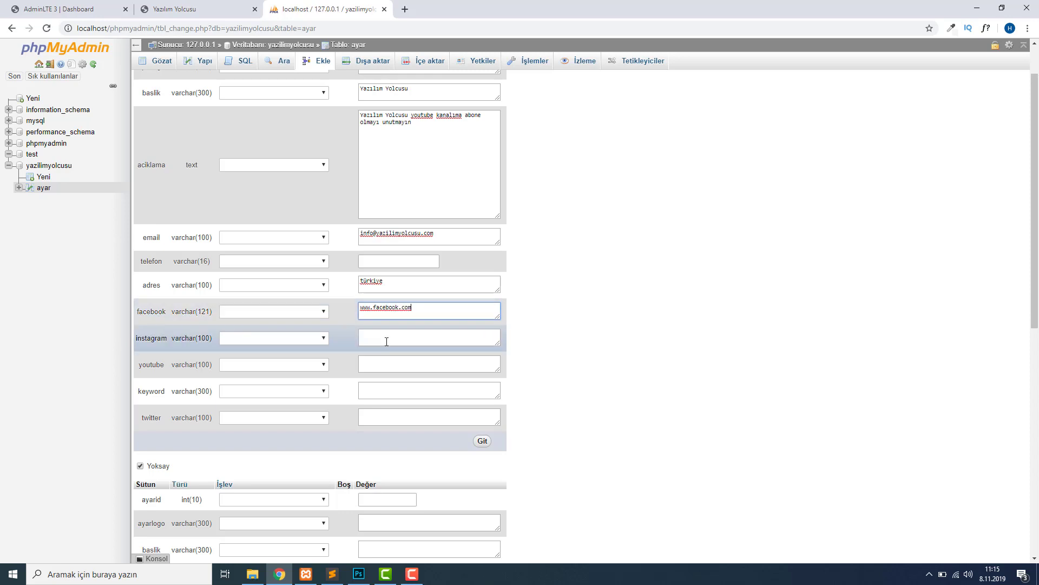
pyautogui.click(387, 341)
pyautogui.write('instag')
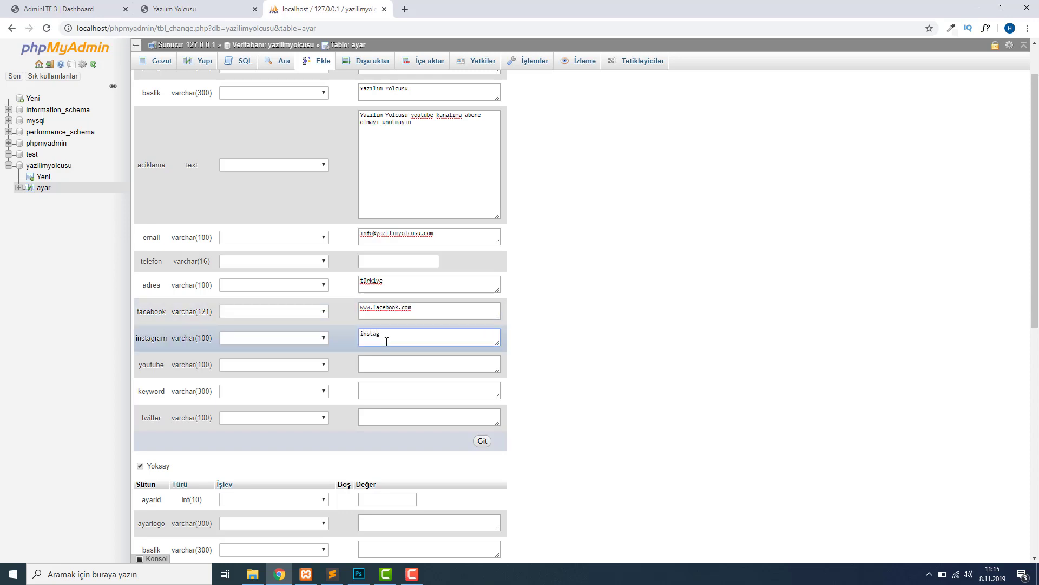
pyautogui.write('ram.com')
pyautogui.click(408, 357)
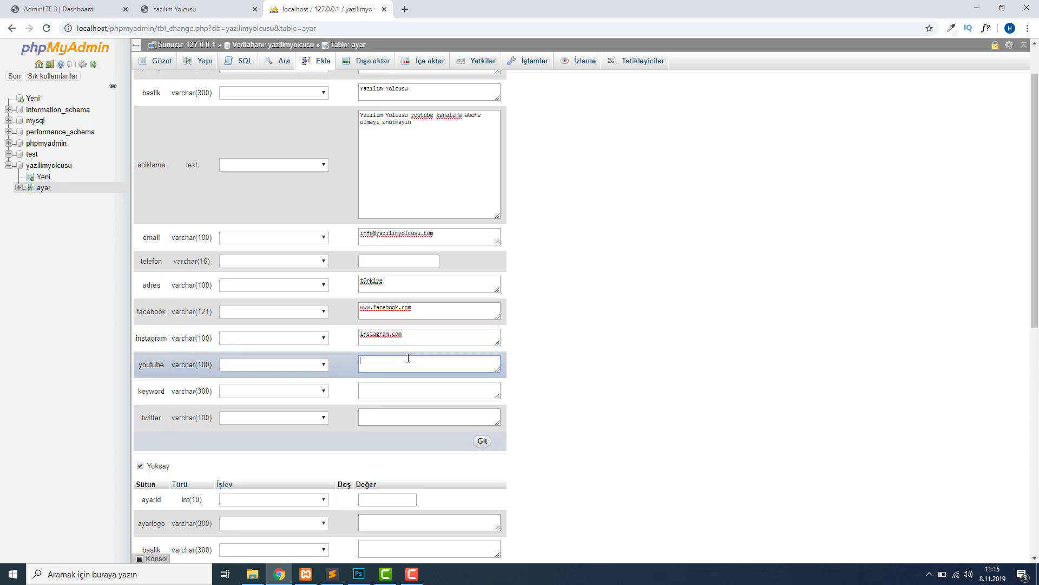
pyautogui.write('youtube .com')
# Fix the stray space in youtube.com, add keywords 'php,php dersleri' and twitter.com, and insert the row.
pyautogui.click(412, 391)
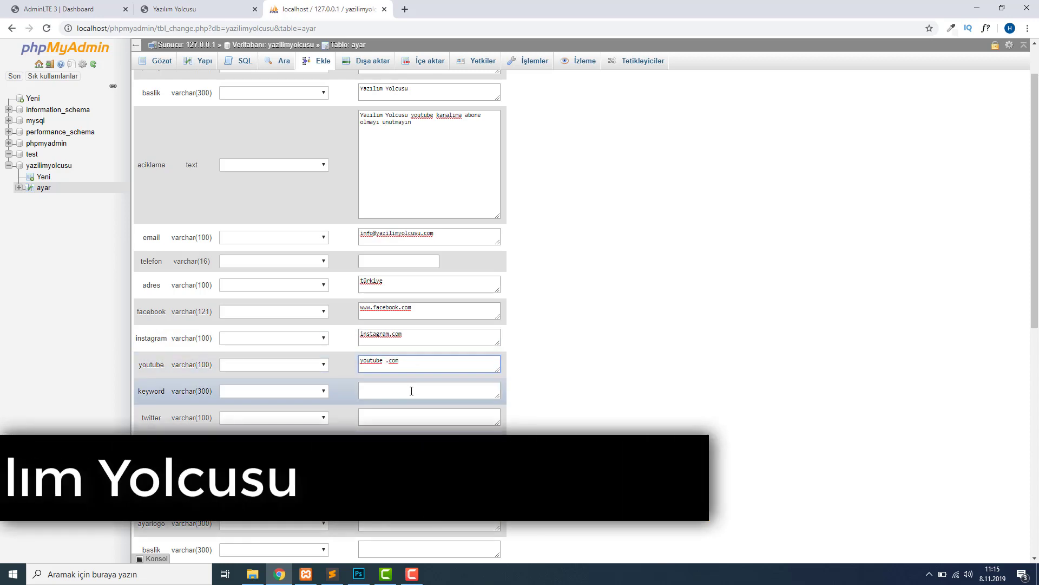
pyautogui.click(385, 361)
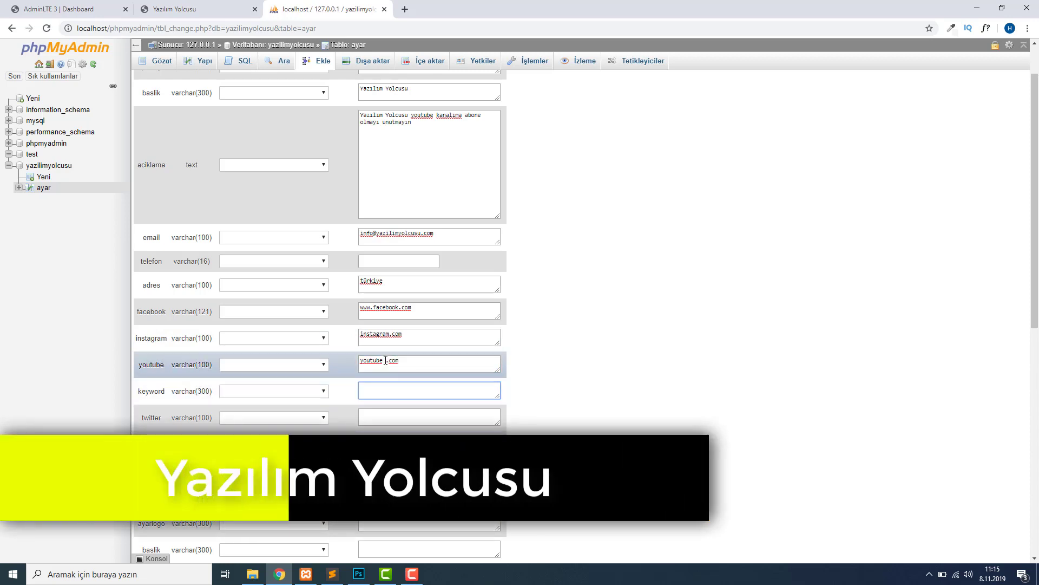
pyautogui.press('BackSpace')
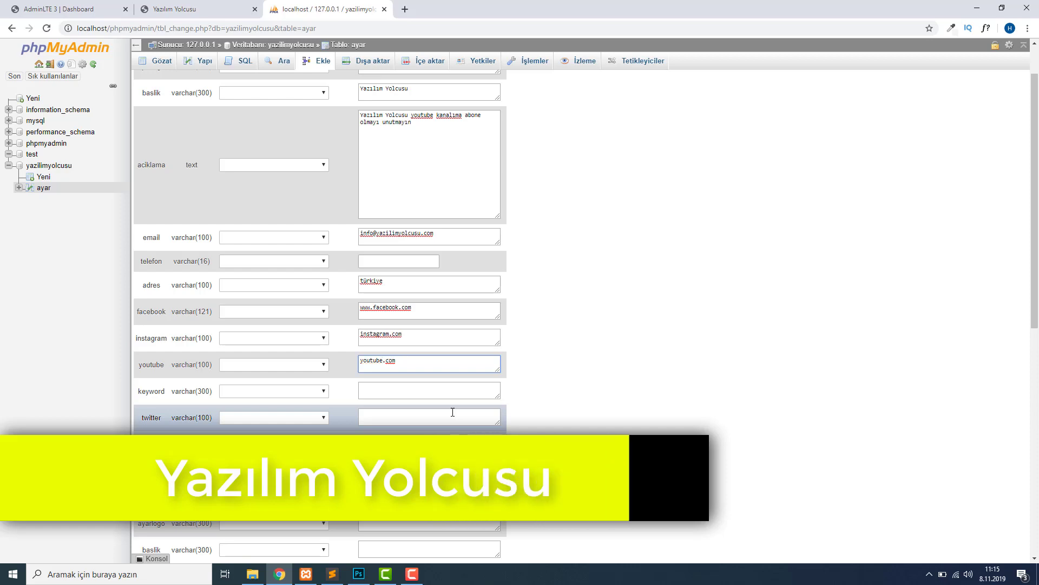
pyautogui.click(410, 389)
pyautogui.write('php ')
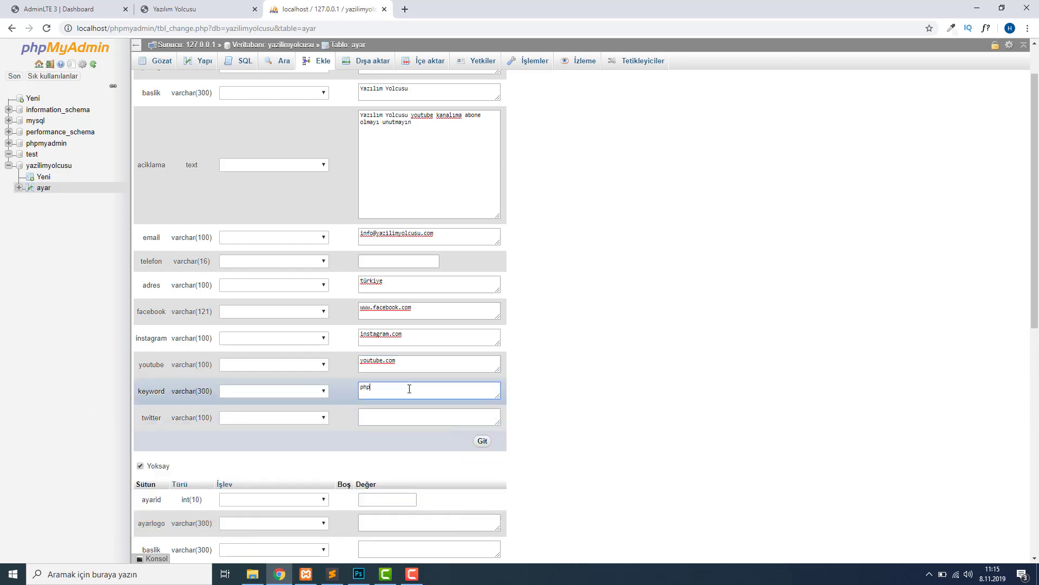
pyautogui.write(',php dersleri')
pyautogui.click(428, 415)
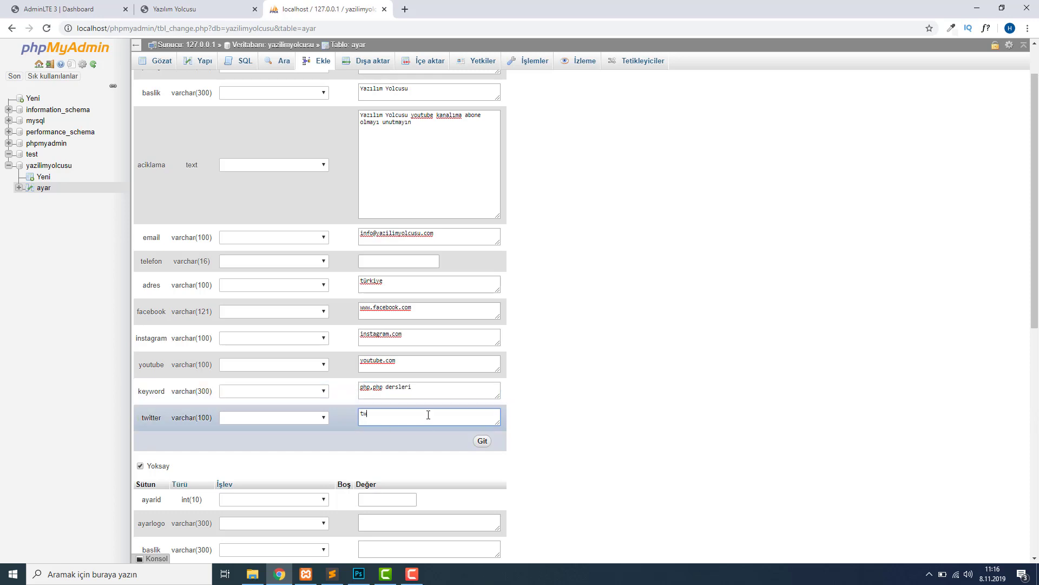
pyautogui.write('twitter.com')
pyautogui.click(482, 440)
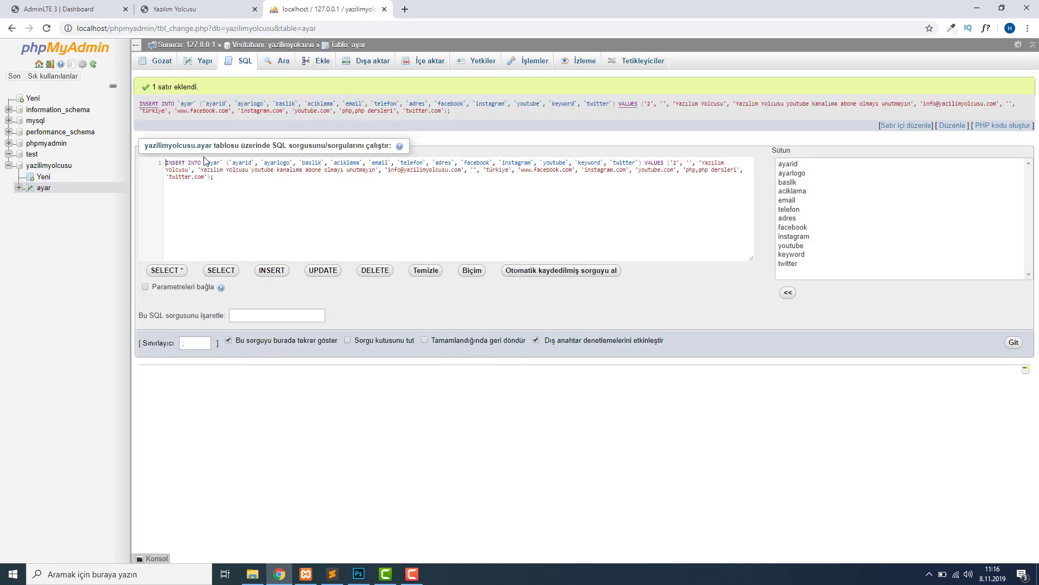
# Browse the ayar table to see the inserted settings row with ayarid 2.
pyautogui.moveTo(170, 161); pyautogui.dragTo(250, 163)
pyautogui.click(317, 190)
pyautogui.click(161, 65)
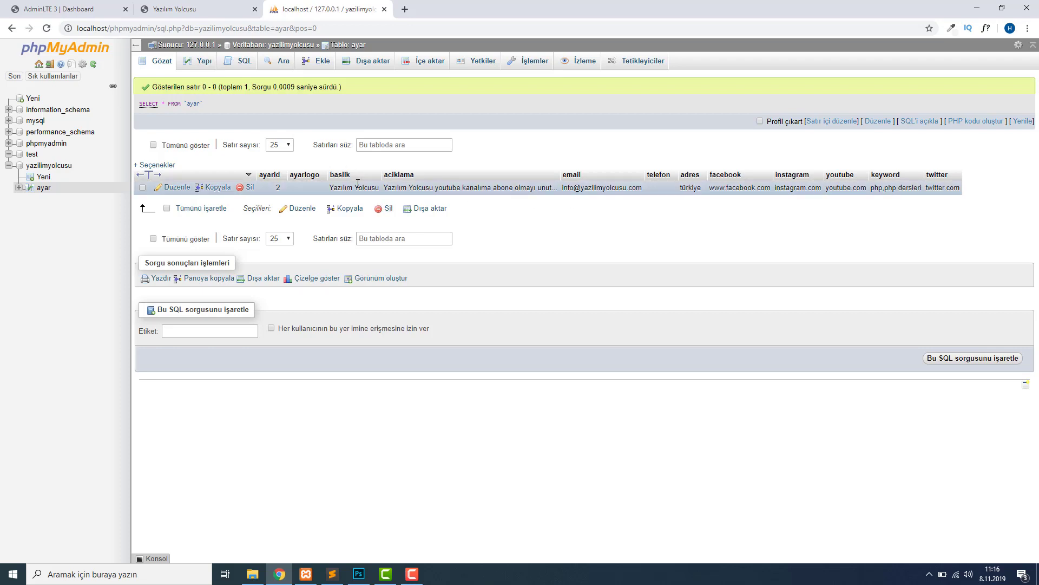
pyautogui.moveTo(338, 187); pyautogui.dragTo(379, 187)
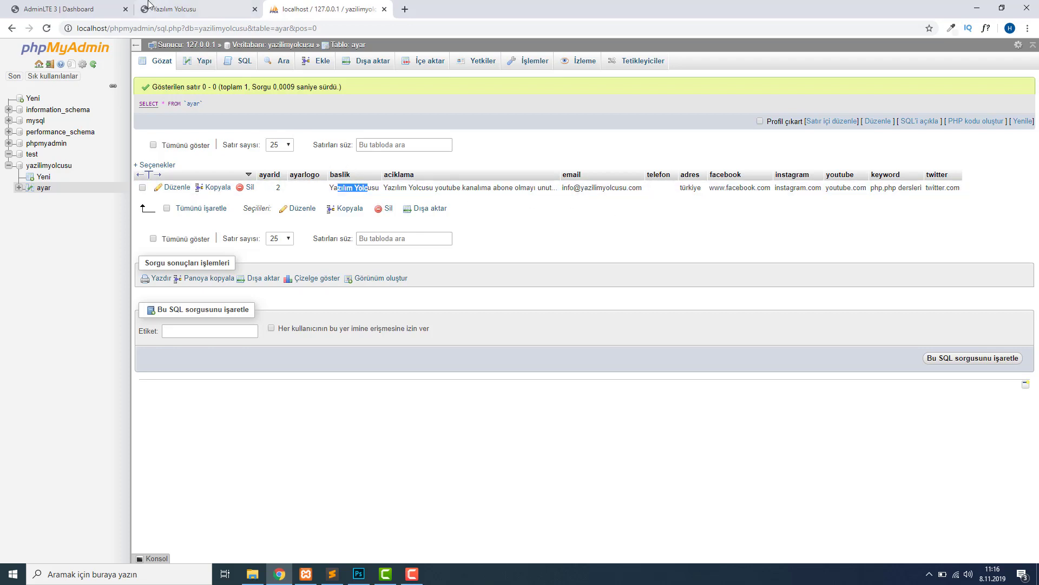
pyautogui.click(195, 9)
pyautogui.click(323, 7)
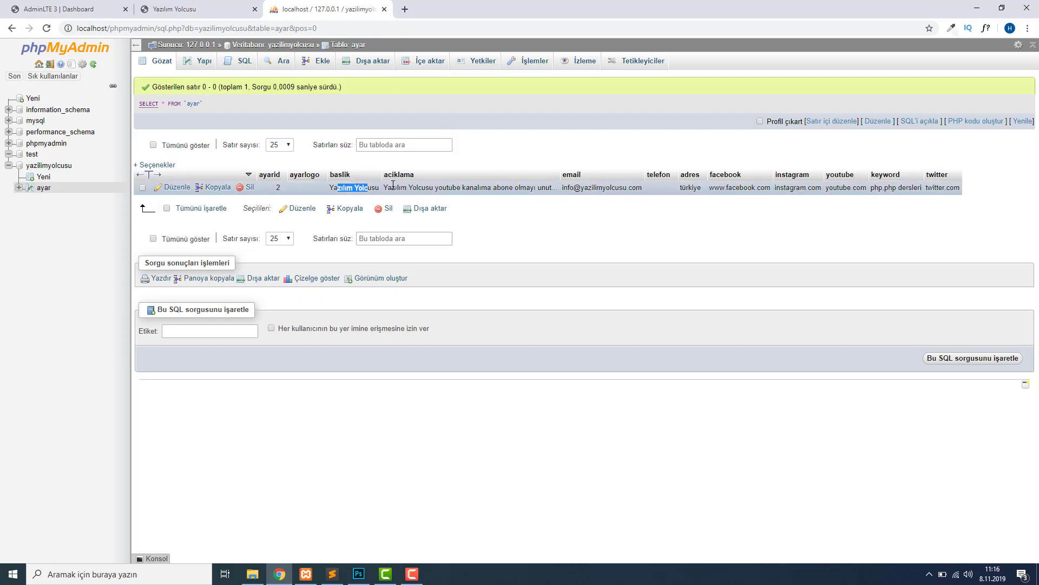
pyautogui.click(195, 9)
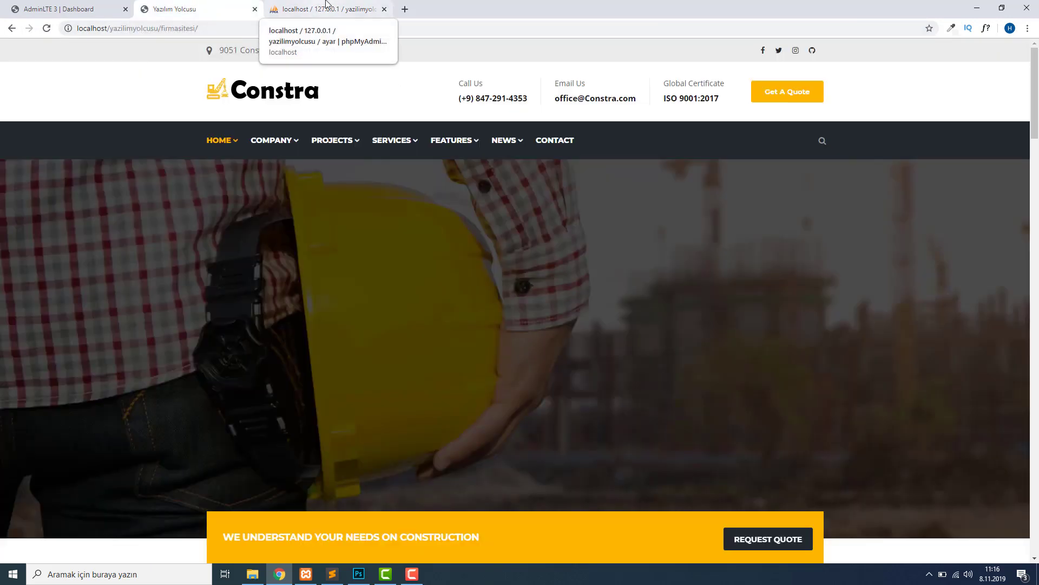
pyautogui.click(325, 9)
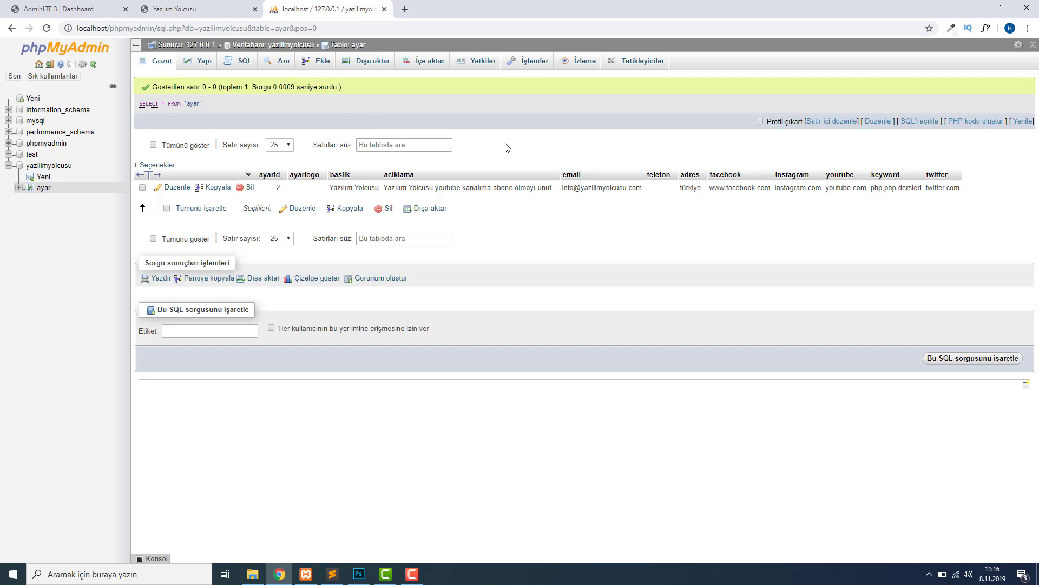